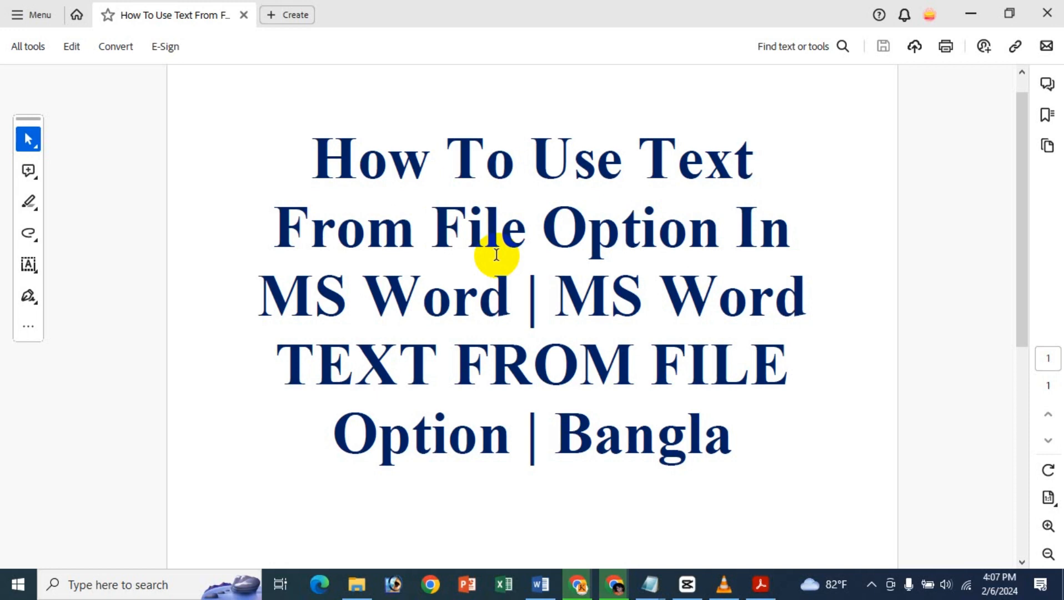
- Switch to the Blackpink folder in File Explorer and rename the My School document as 1 My School
left_click(962, 8)
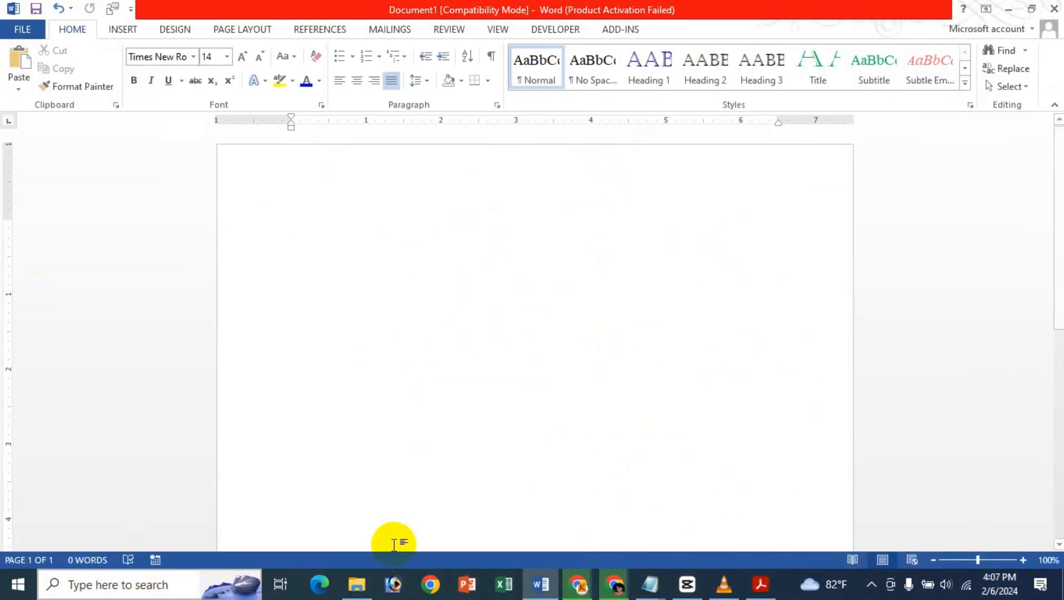
left_click(356, 584)
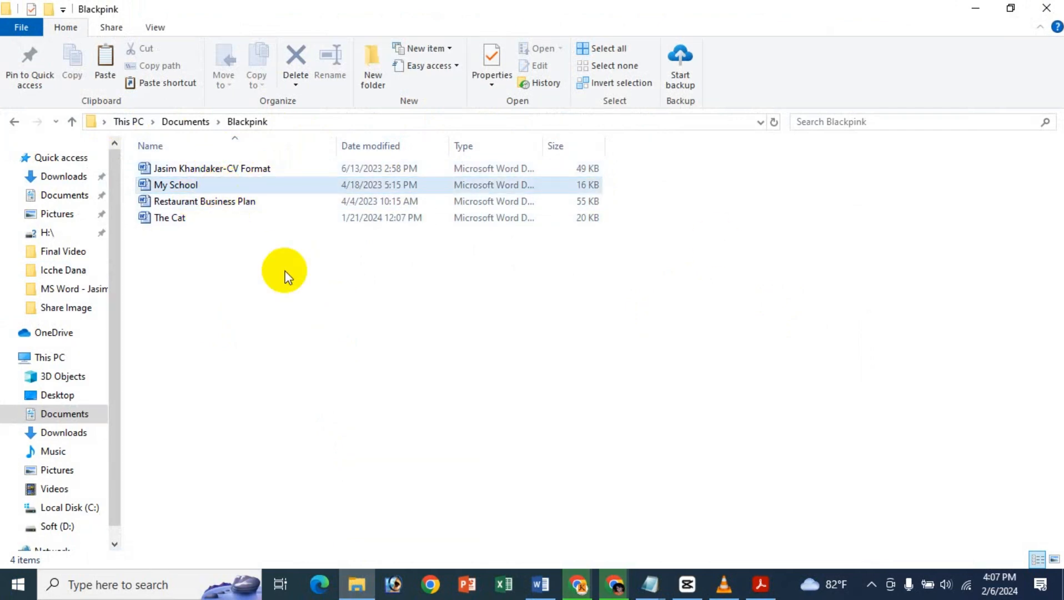
left_click(207, 183)
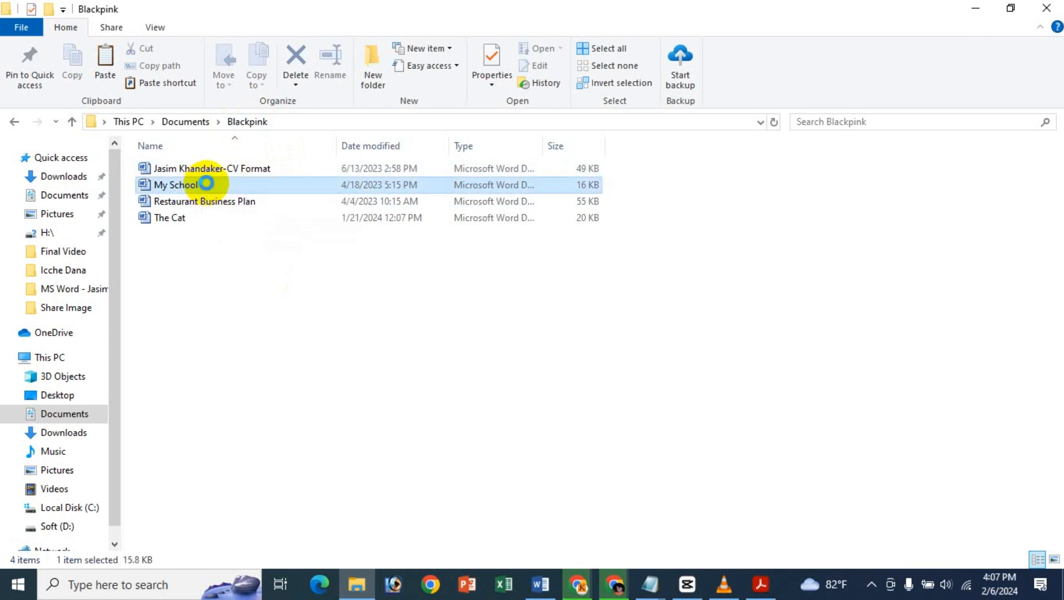
left_click(208, 182)
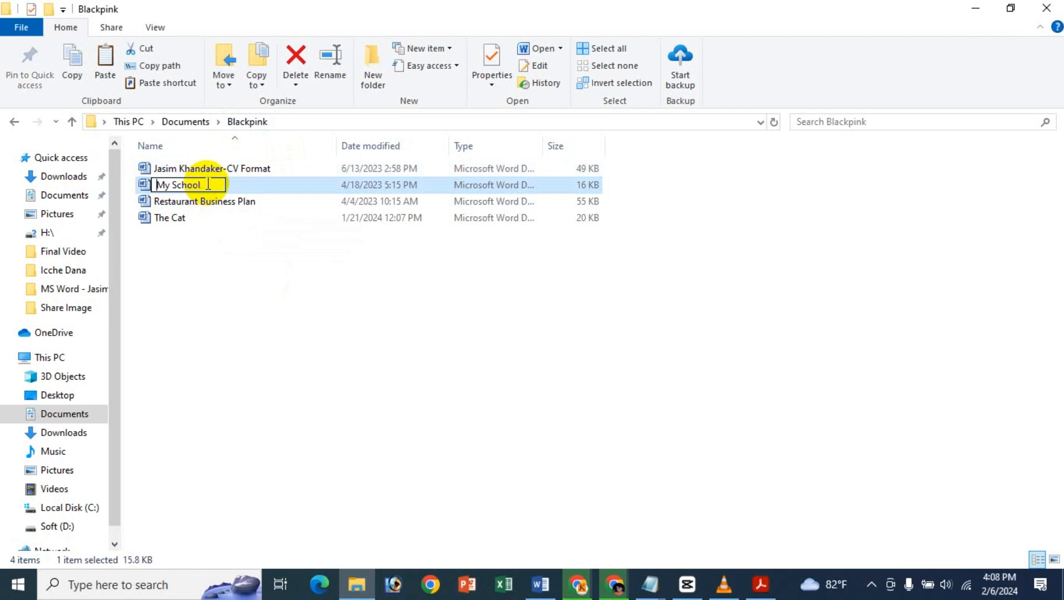
type("1")
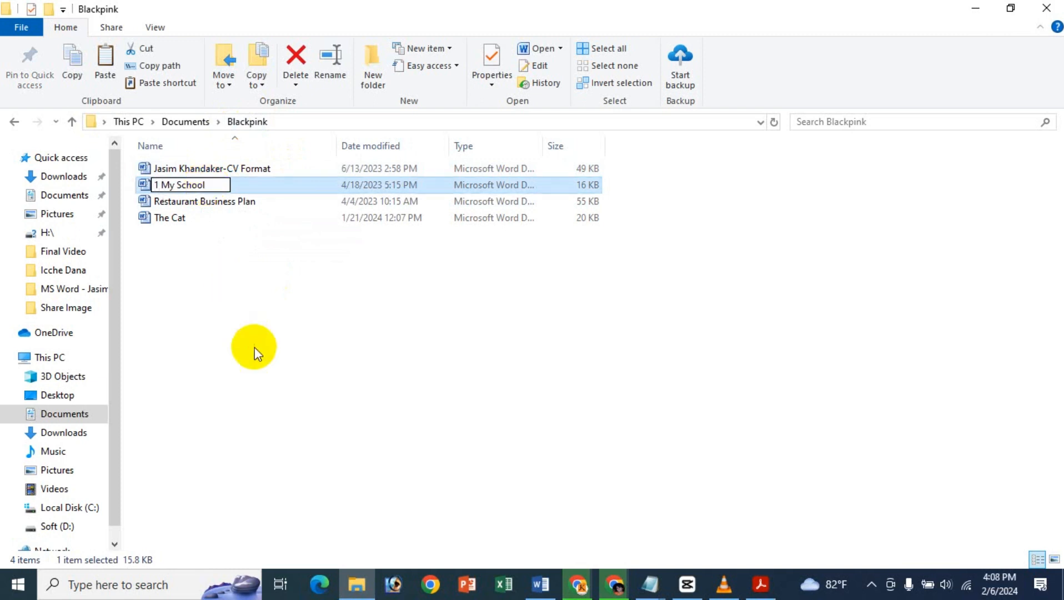
- Rename the Restaurant Business Plan document as 2 Restaurant Business Plan
left_click(214, 202)
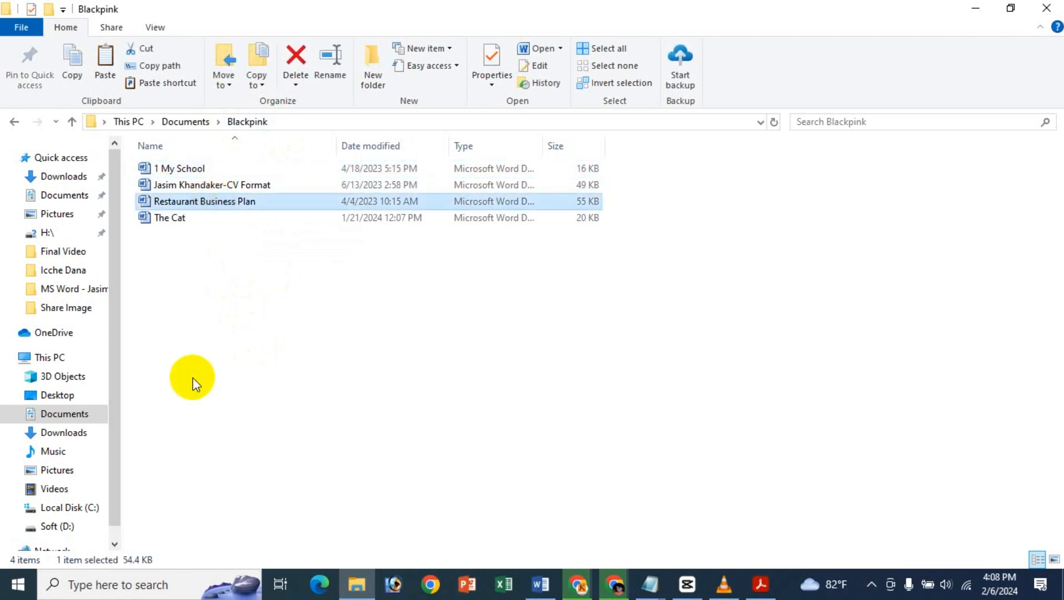
key("F2")
key("Home")
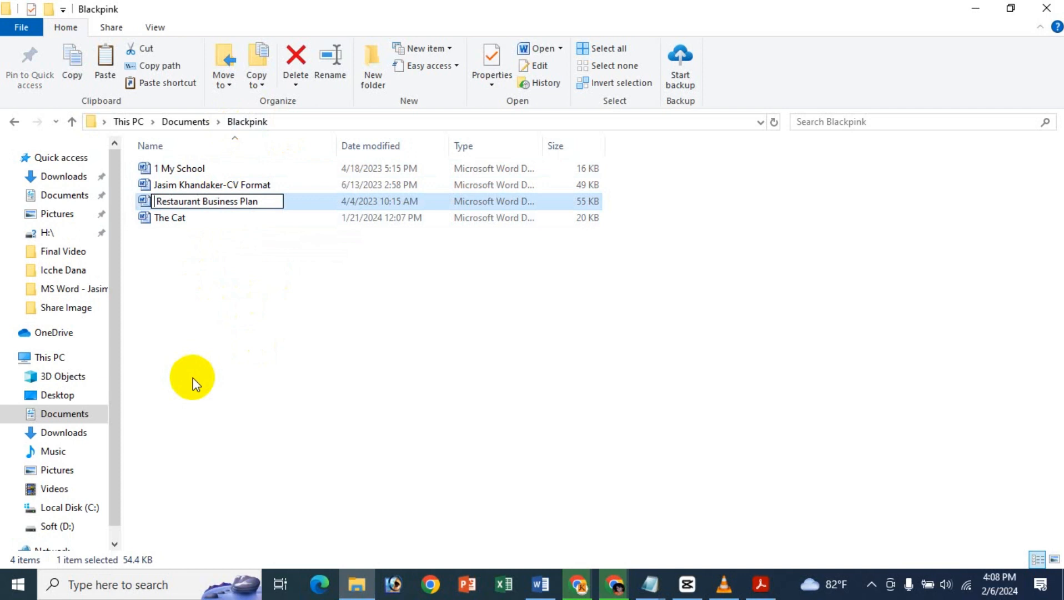
type("2")
key("Return")
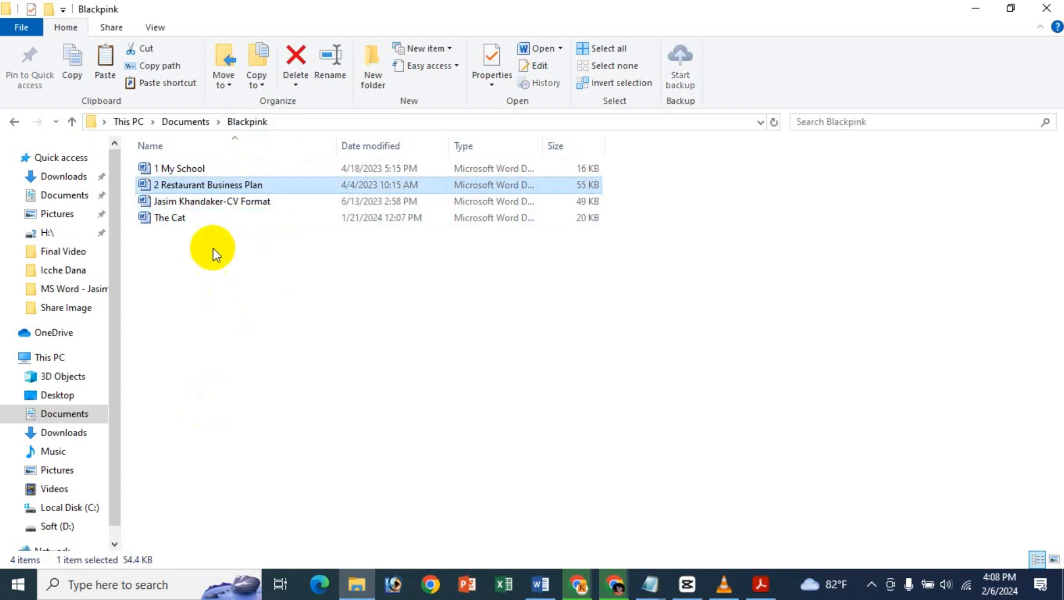
left_click(213, 248)
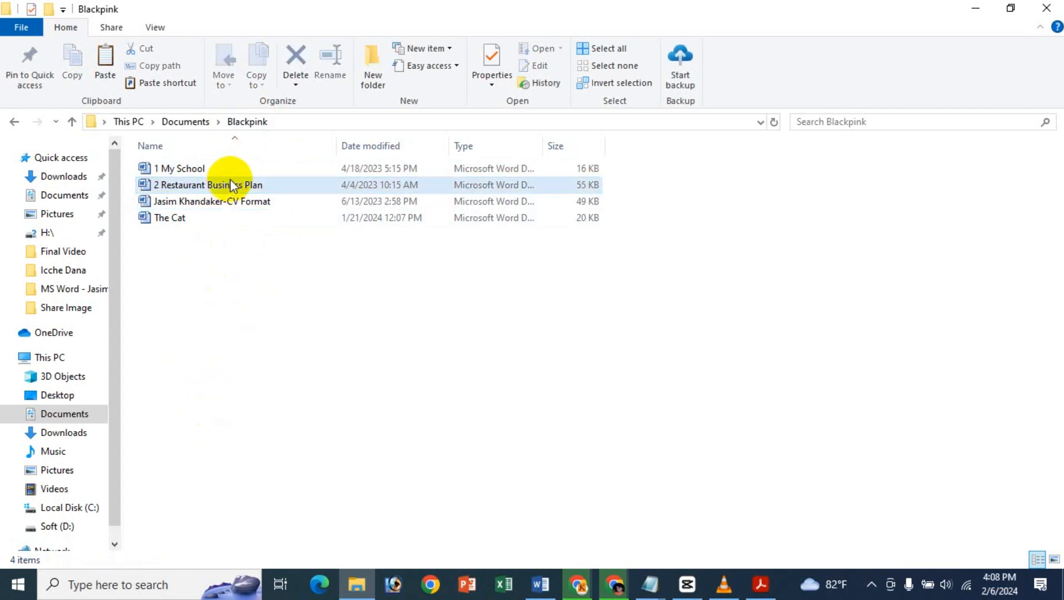
- Open the 1 My School document, enable editing to check its page count, and close it
double_click(256, 168)
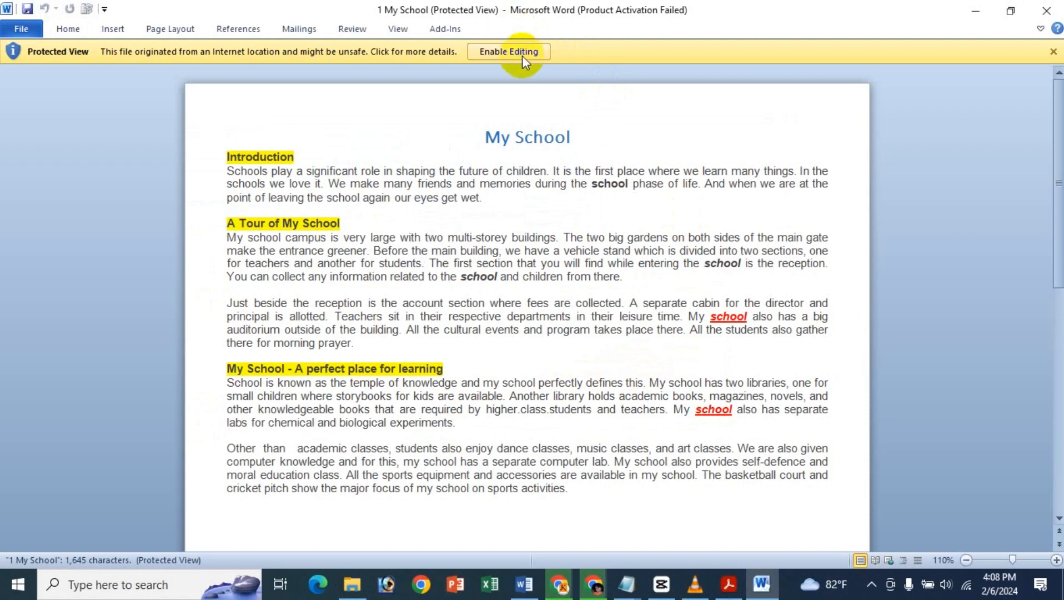
left_click(522, 55)
left_click(692, 436)
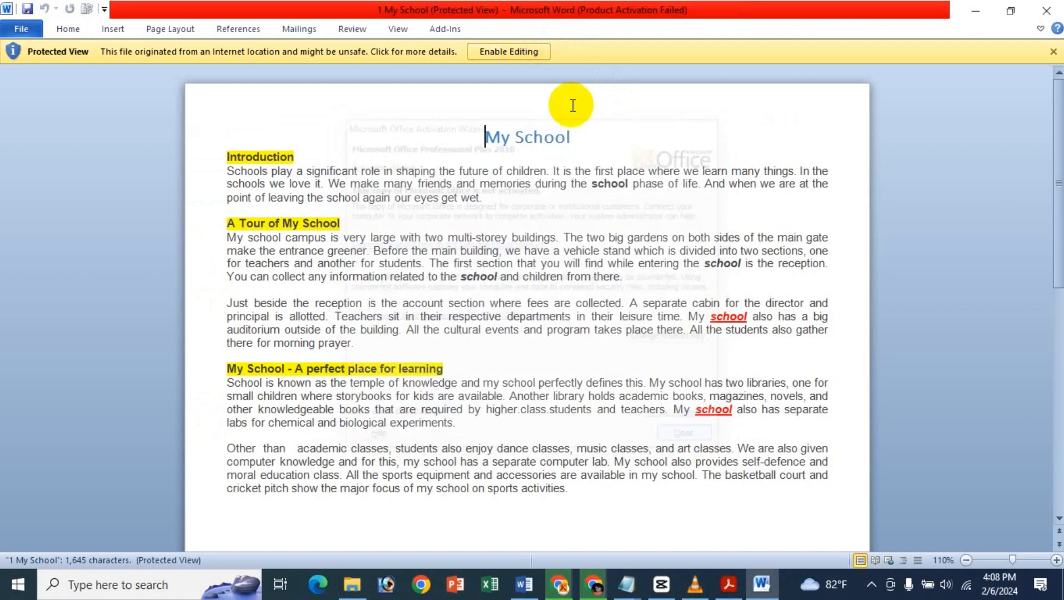
left_click(510, 51)
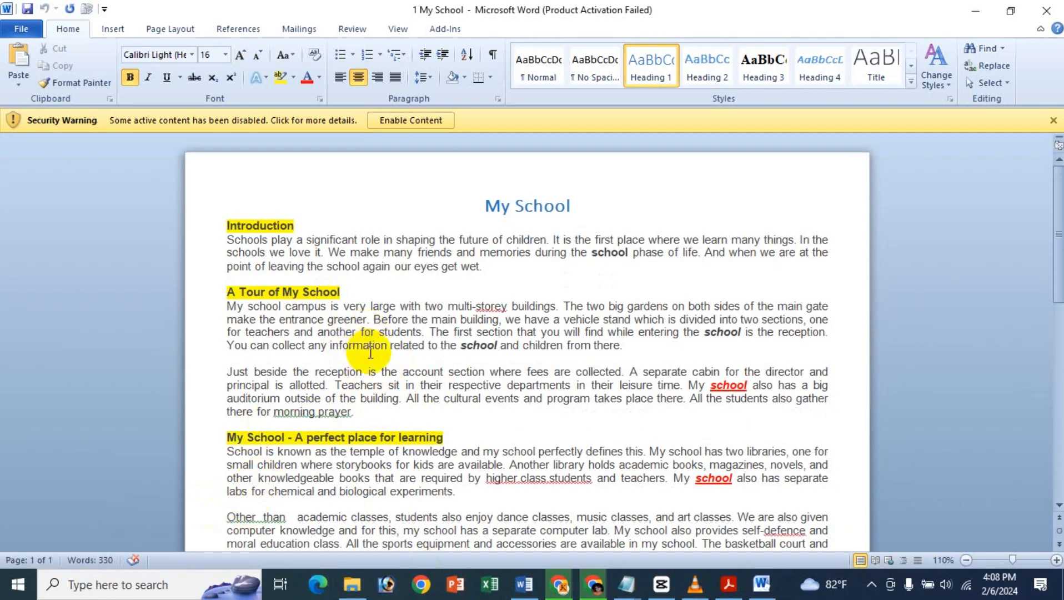
left_click(1047, 10)
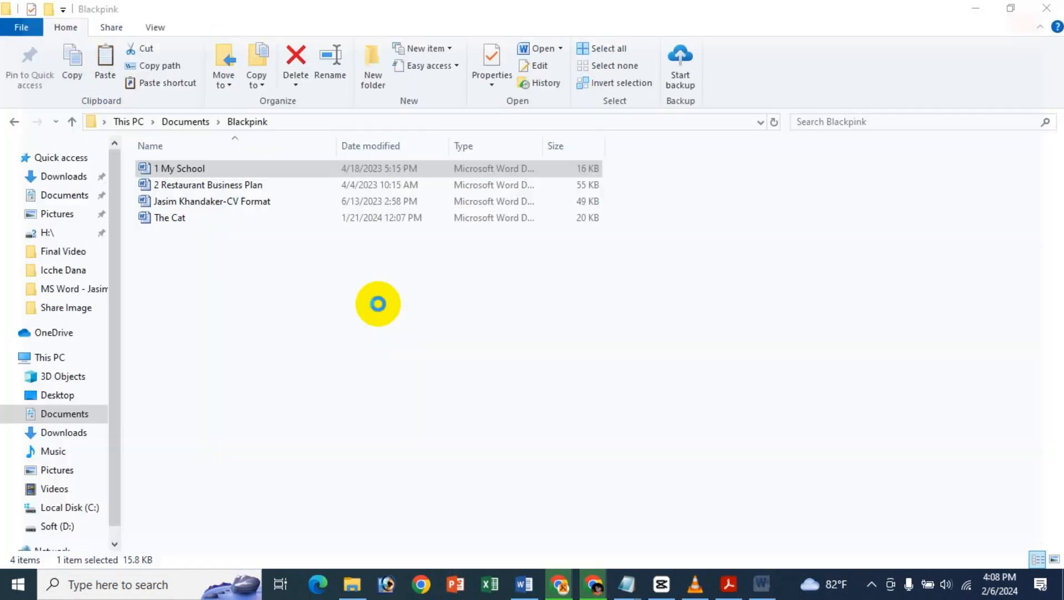
- Open the 2 Restaurant Business Plan document, enable editing to check its page count, and close it
left_click(253, 185)
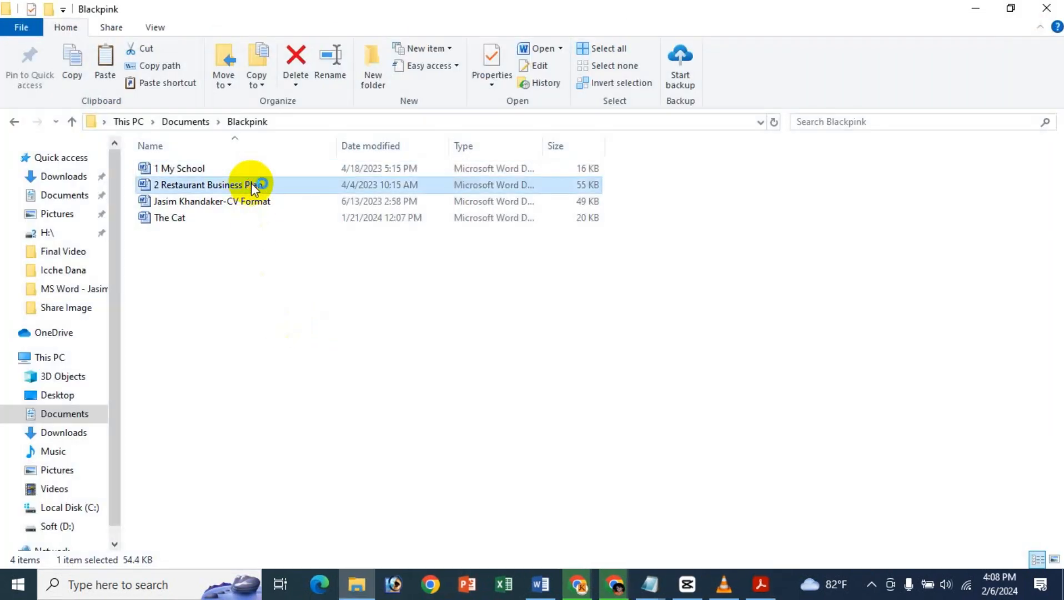
double_click(251, 184)
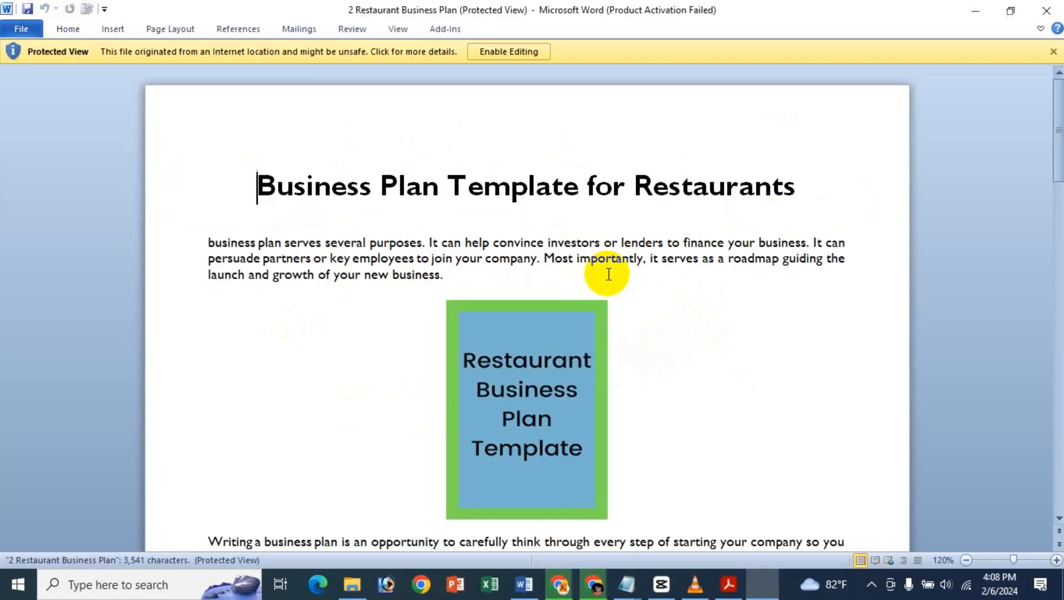
left_click(511, 56)
left_click(683, 440)
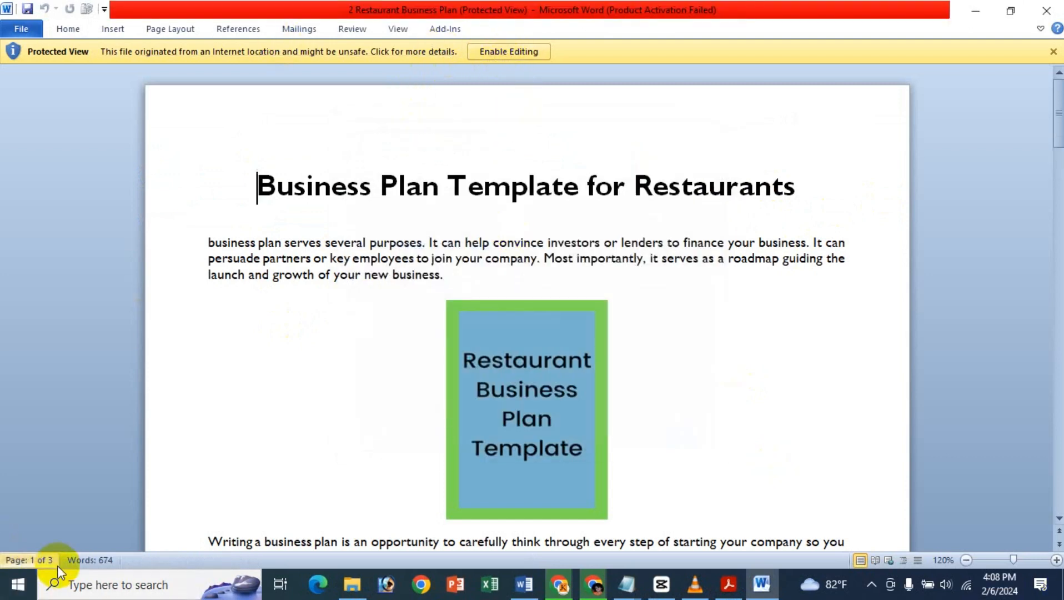
left_click(1047, 10)
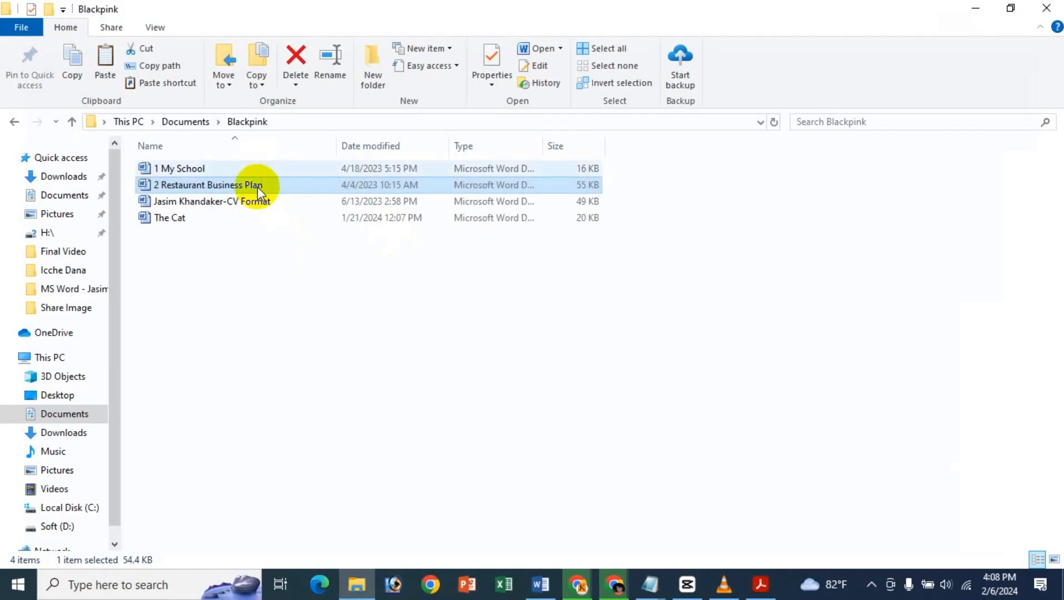
- Open the CV Format and The Cat documents together, enable the CV's editing and content, check both page counts, and close them
left_click(265, 201)
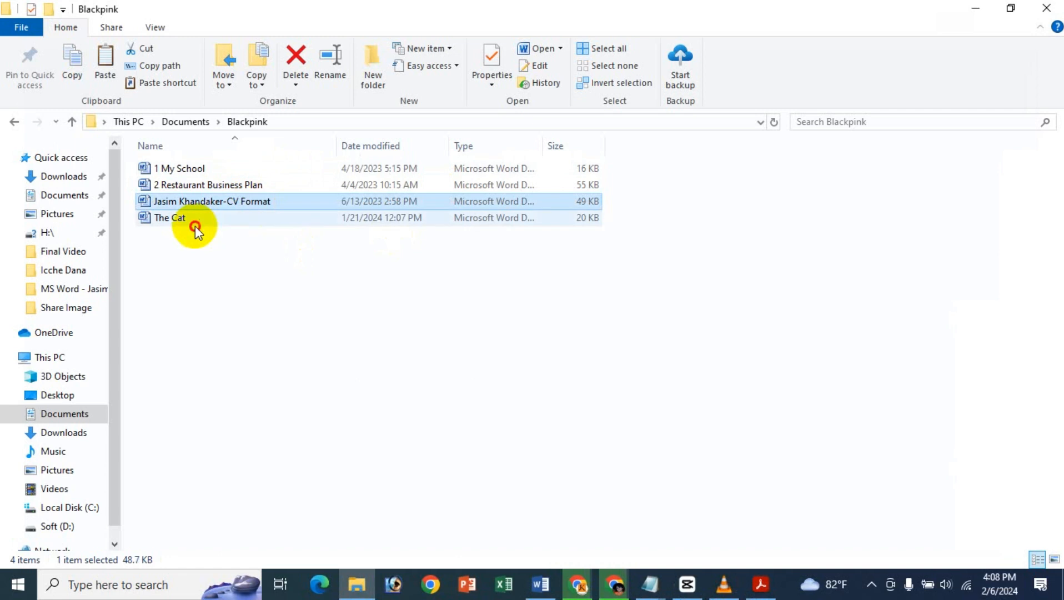
left_click(195, 222, "ctrl")
key("Return")
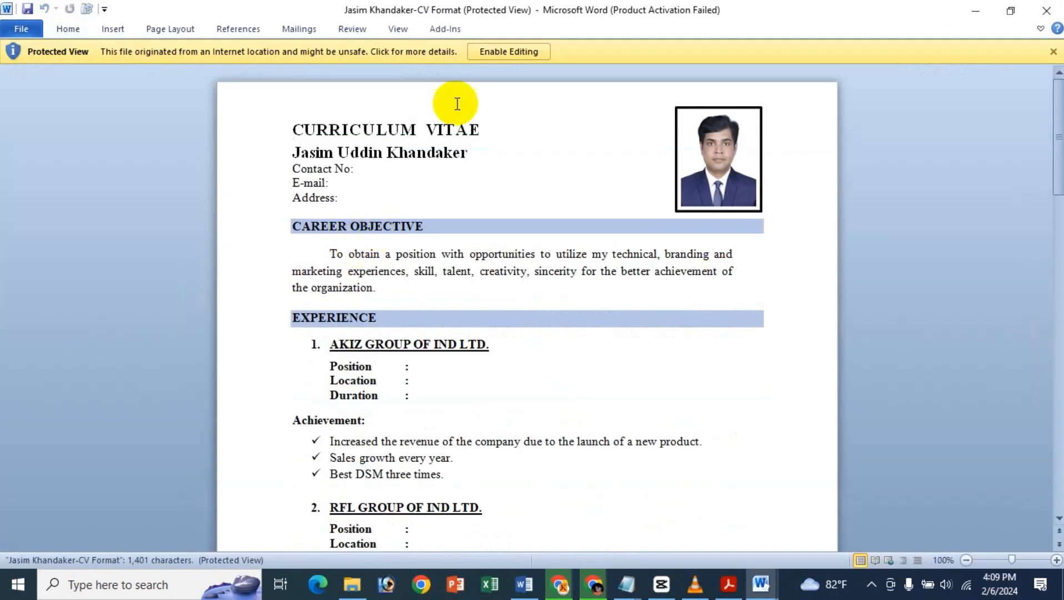
left_click(501, 51)
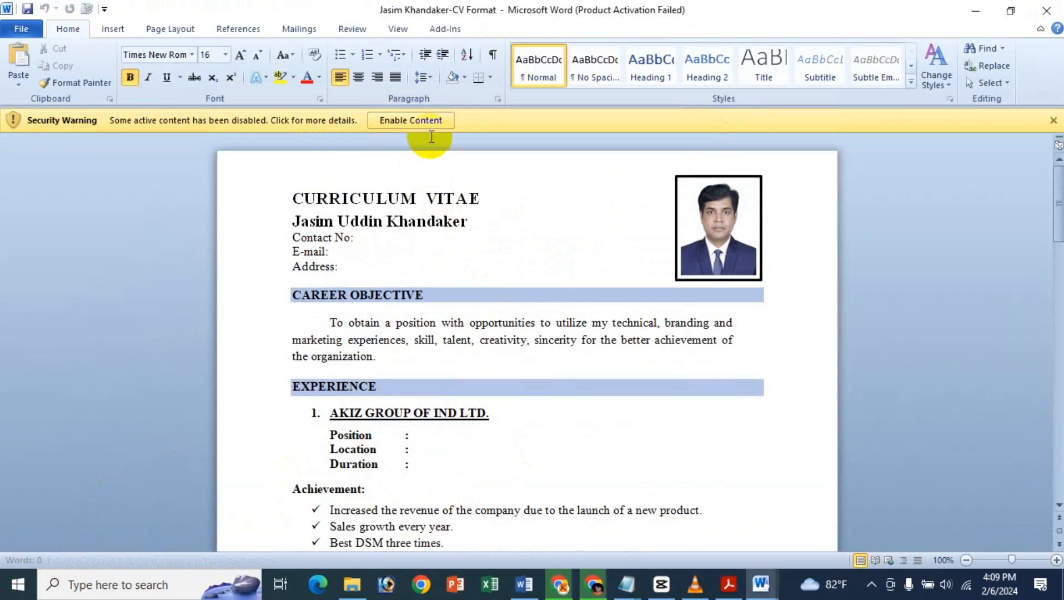
left_click(430, 122)
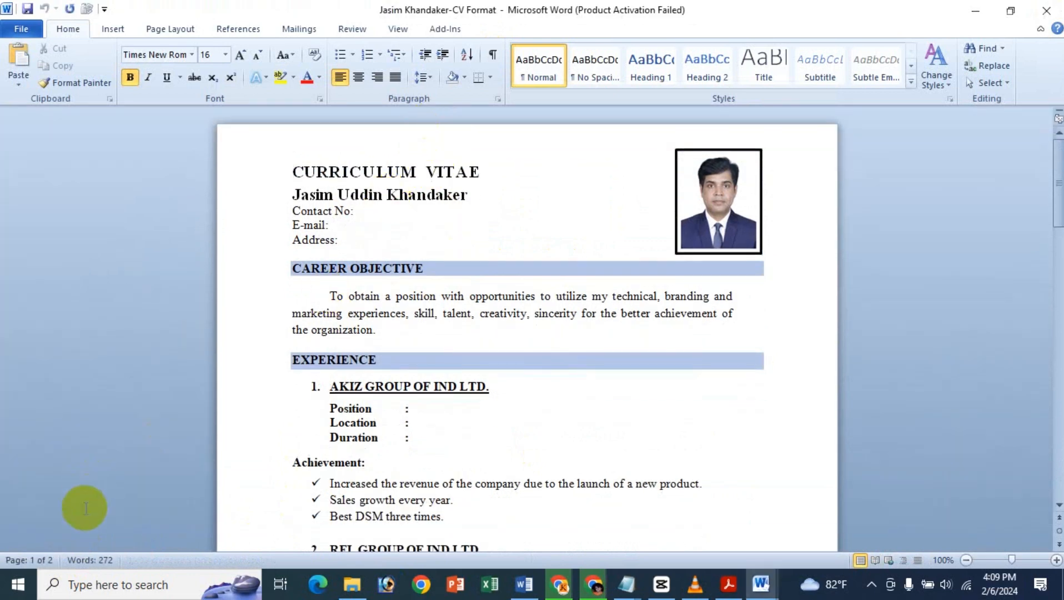
left_click(702, 436)
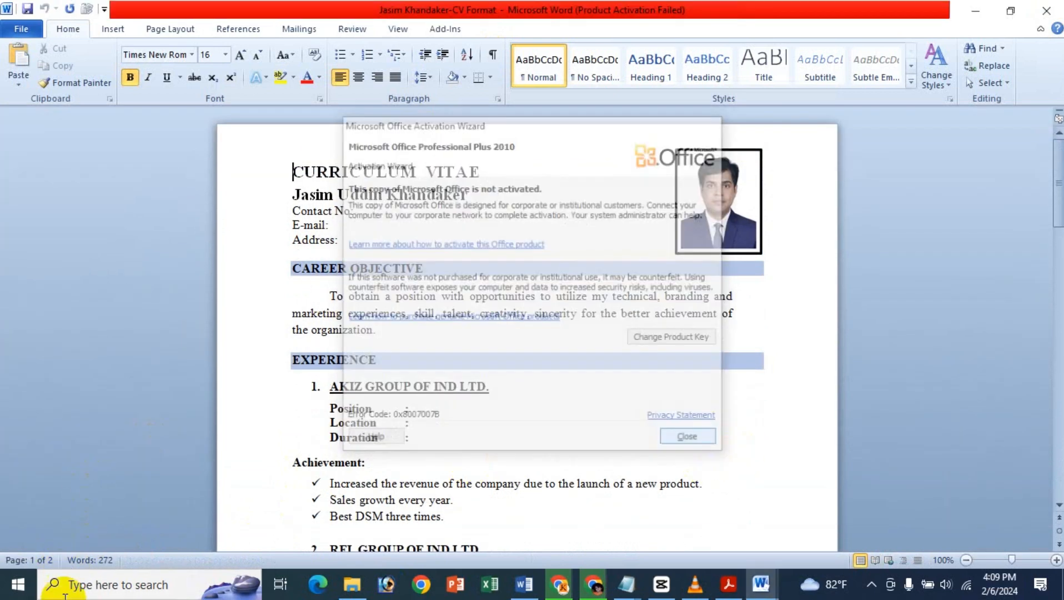
left_click(1047, 10)
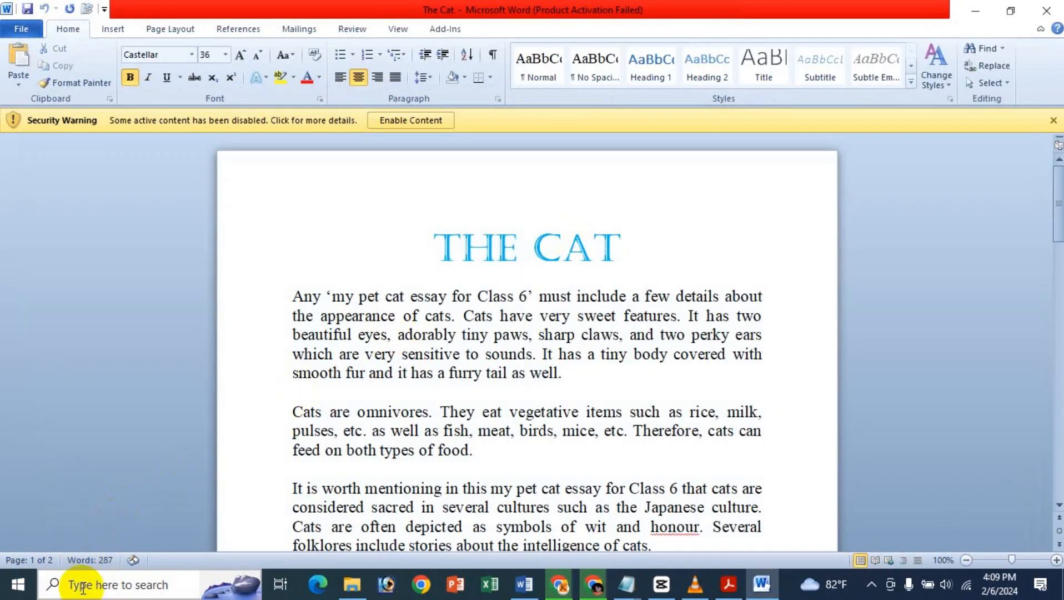
left_click(1052, 7)
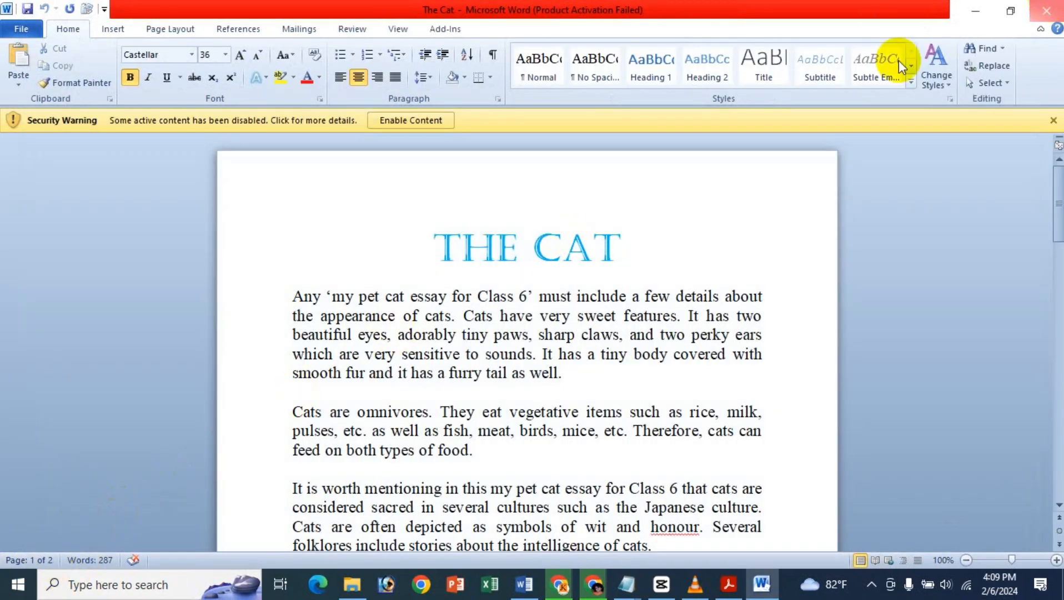
left_click(275, 342)
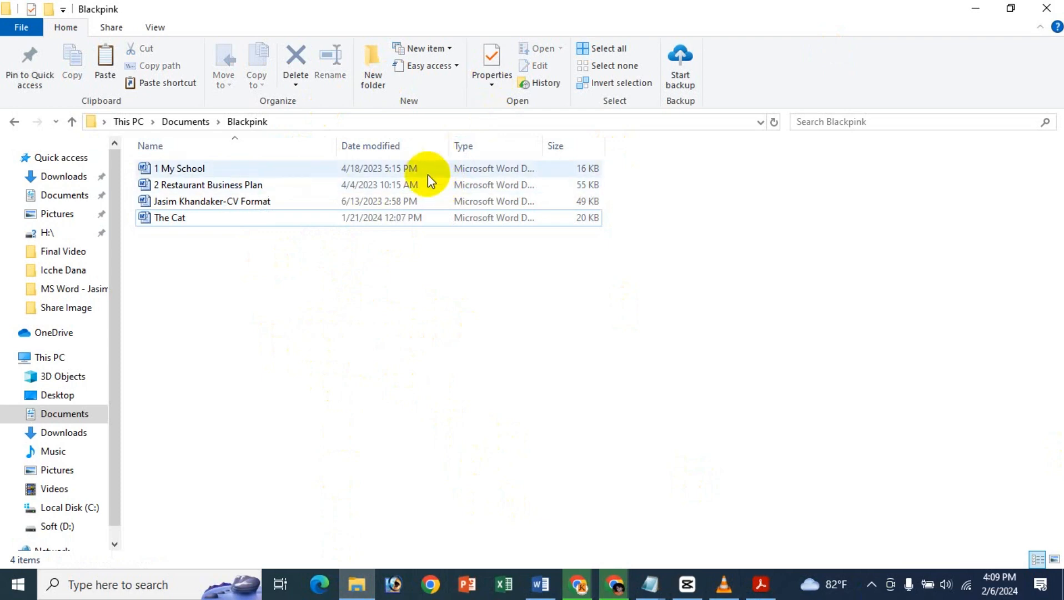
- Switch to the blank Word document and start inserting an object as Text from File
left_click(545, 583)
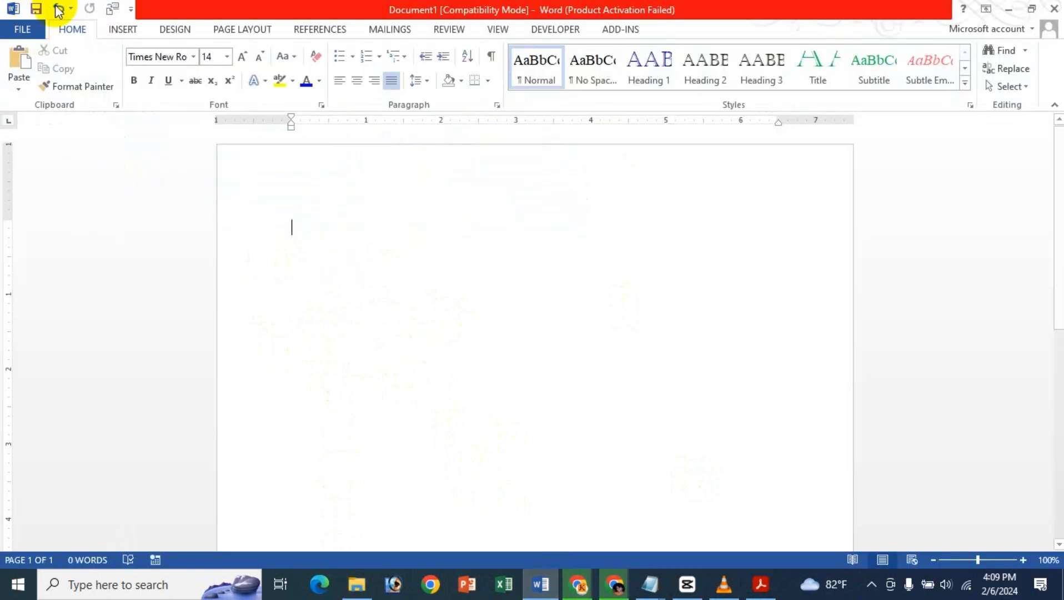
left_click(122, 31)
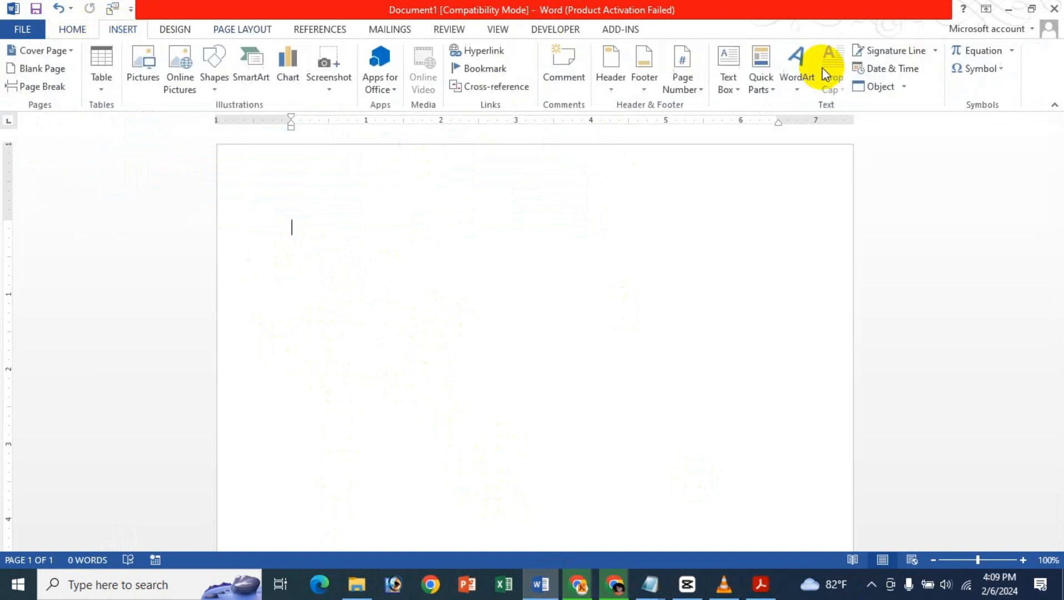
left_click(904, 88)
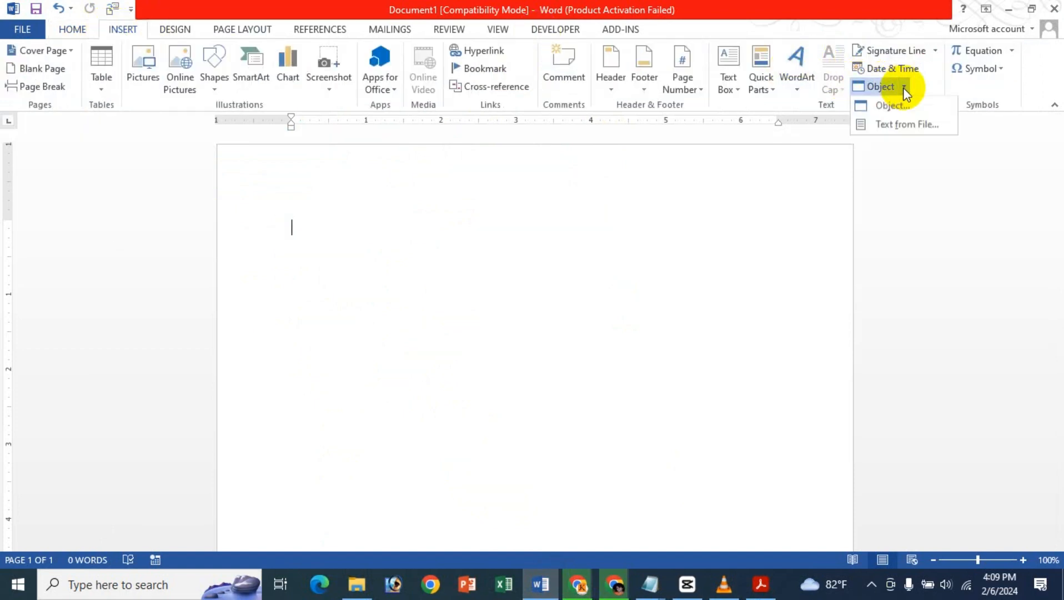
left_click(900, 127)
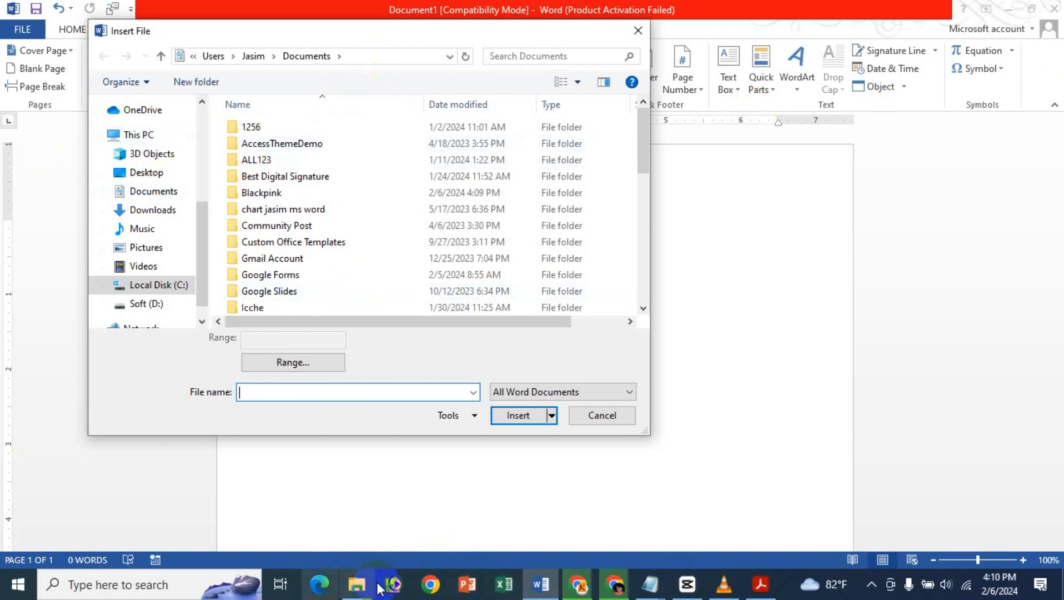
- Check the source folder's location in File Explorer and browse to Documents > Blackpink for the file to insert
left_click(356, 584)
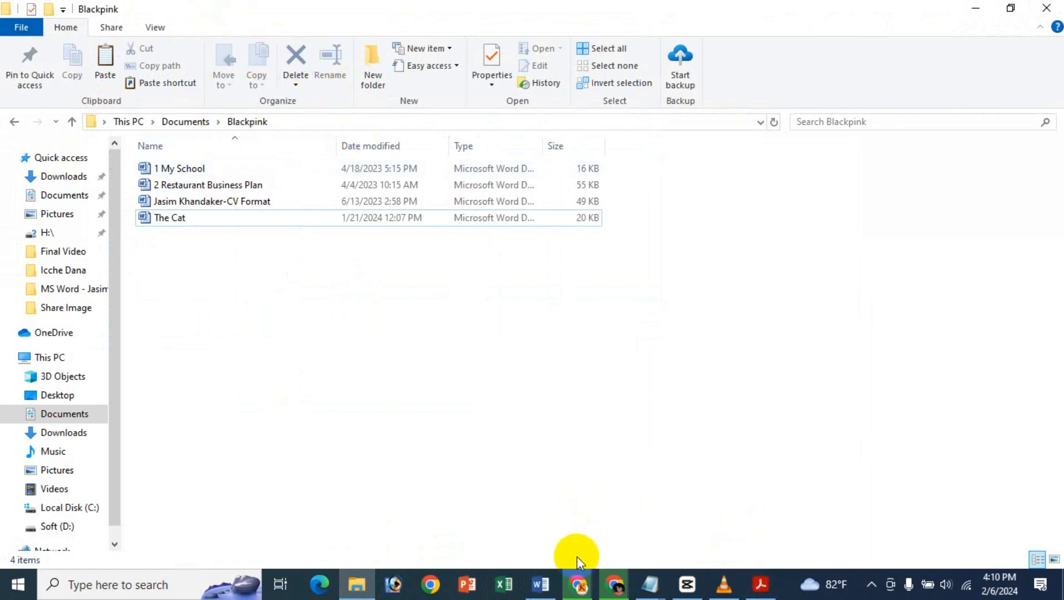
left_click(540, 584)
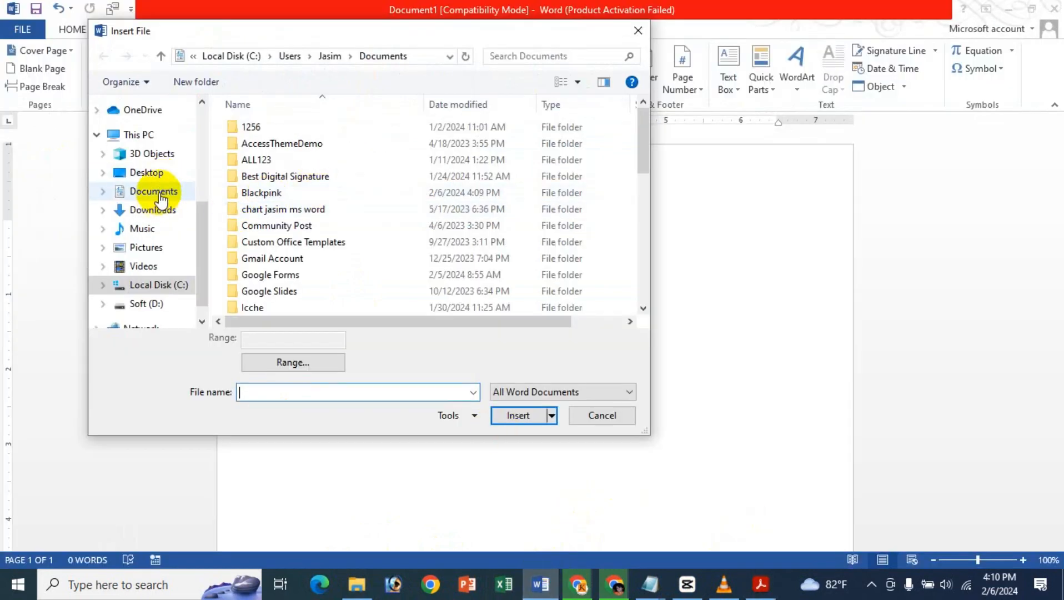
left_click(182, 194)
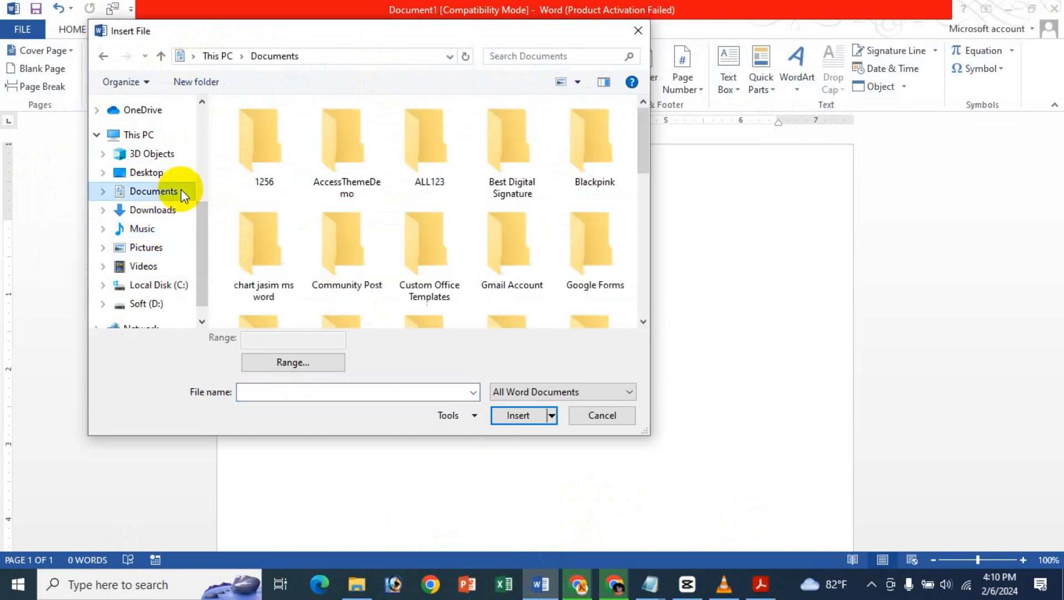
left_click(503, 138)
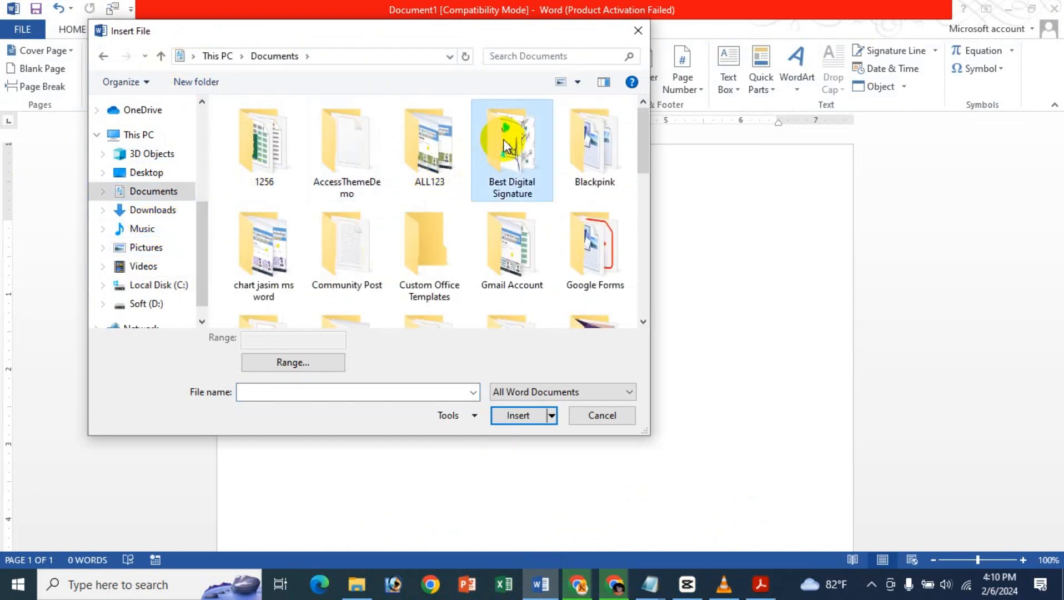
left_click(604, 166)
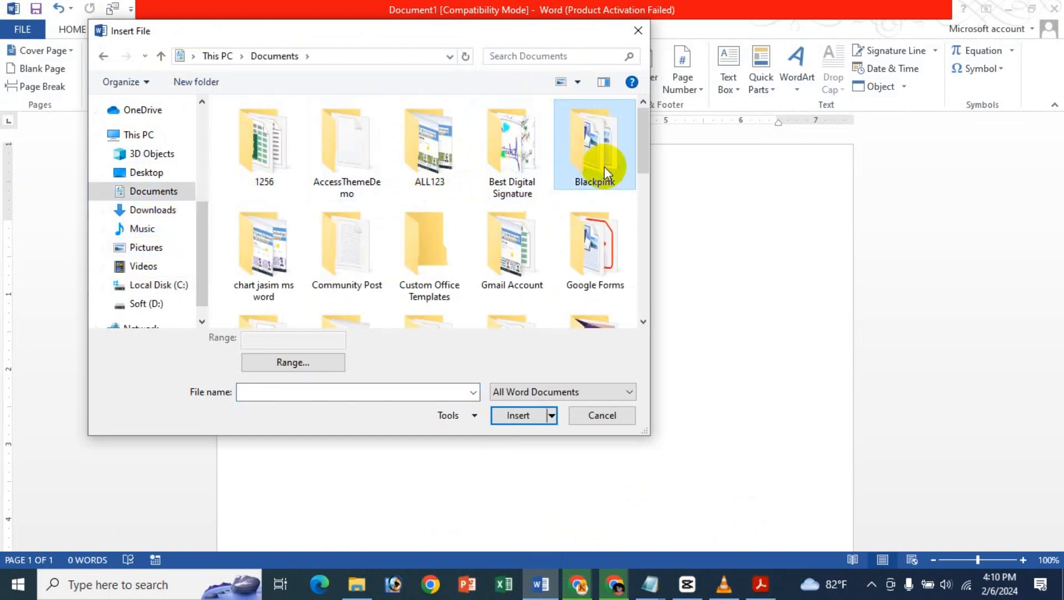
double_click(605, 166)
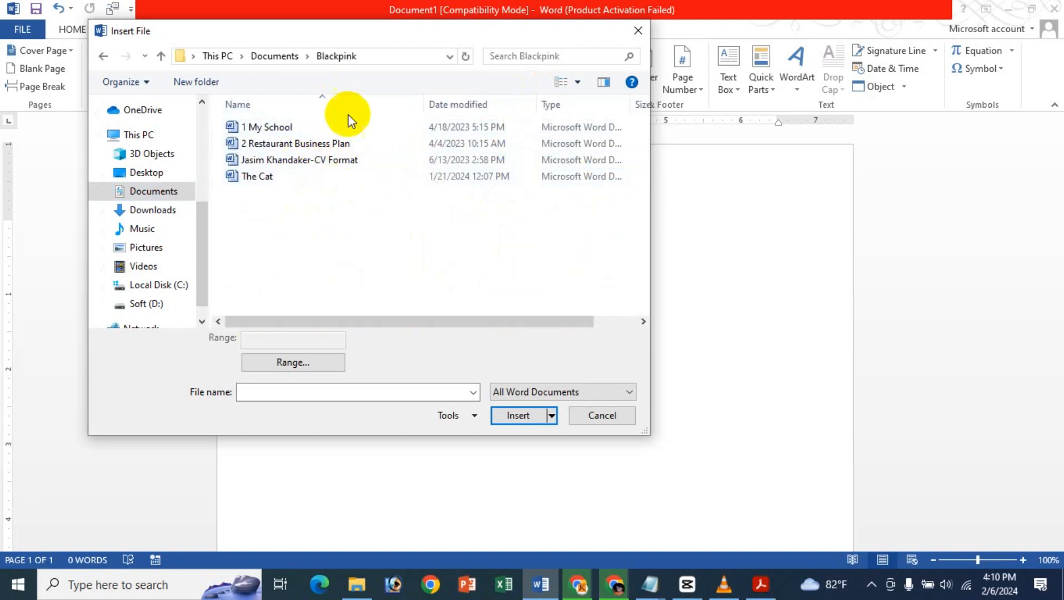
- Insert the text of all four documents in the Blackpink folder into the blank document and return to its beginning
left_click_drag(297, 303, 316, 101)
left_click(518, 415)
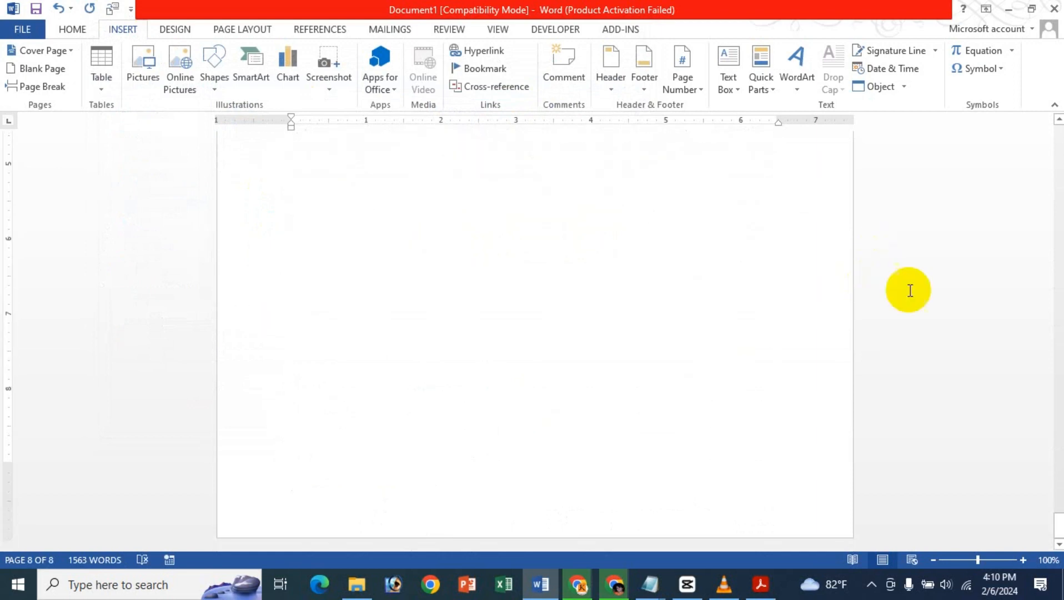
left_click_drag(1061, 525, 1056, 92)
left_click(545, 266)
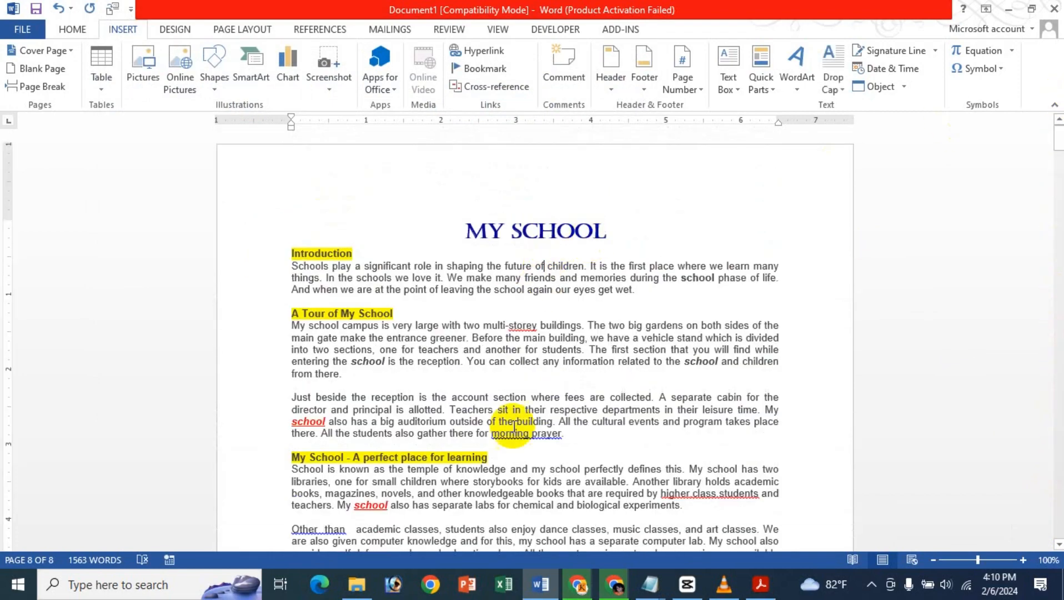
- Compare the merged document's My School and restaurant business plan sections with the first two files in the Blackpink folder
left_click(358, 589)
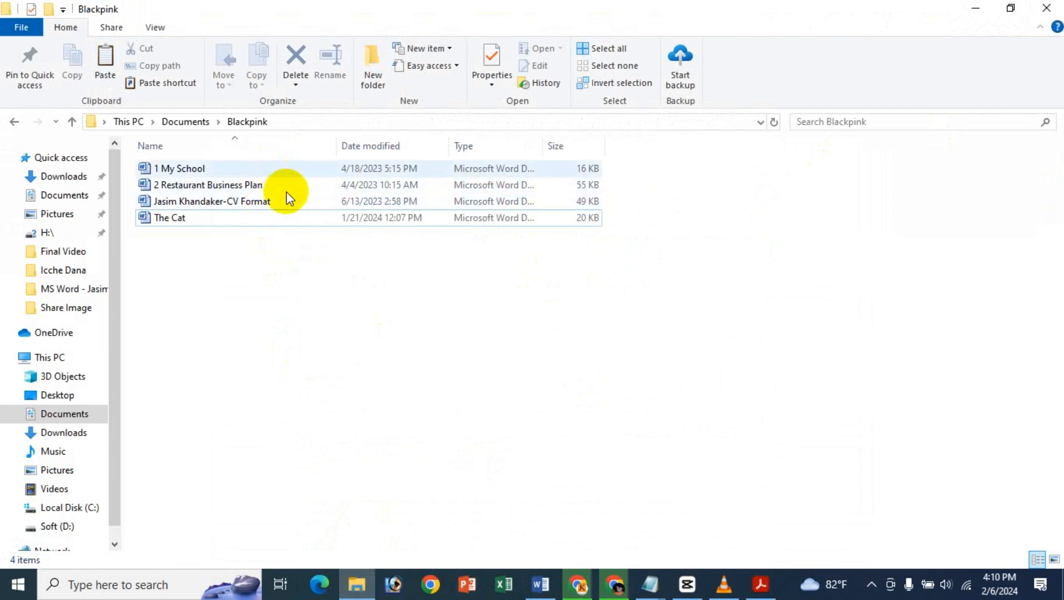
left_click(543, 587)
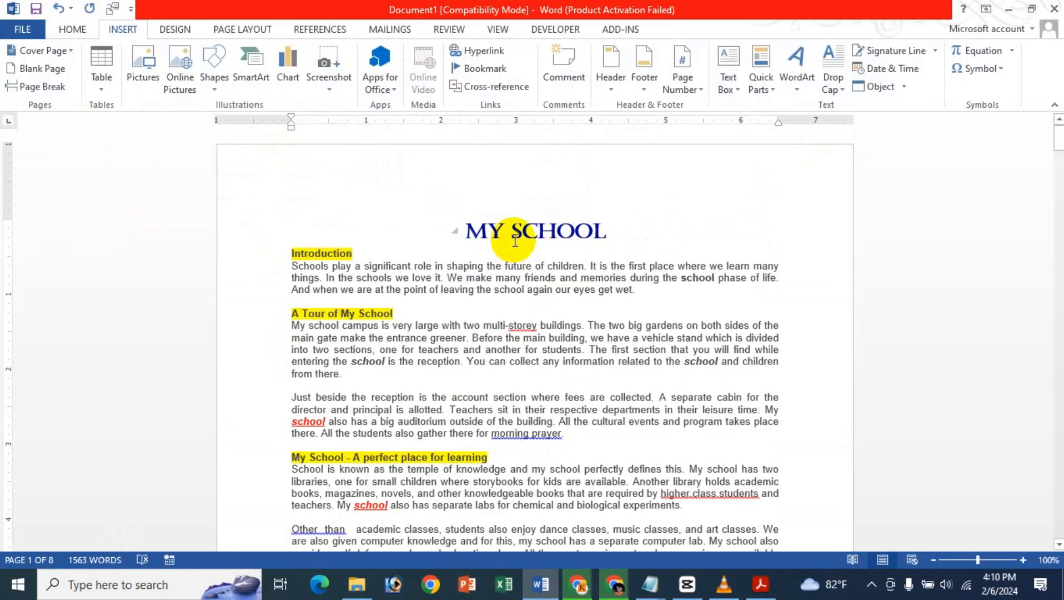
scroll(515, 240, "down", 10)
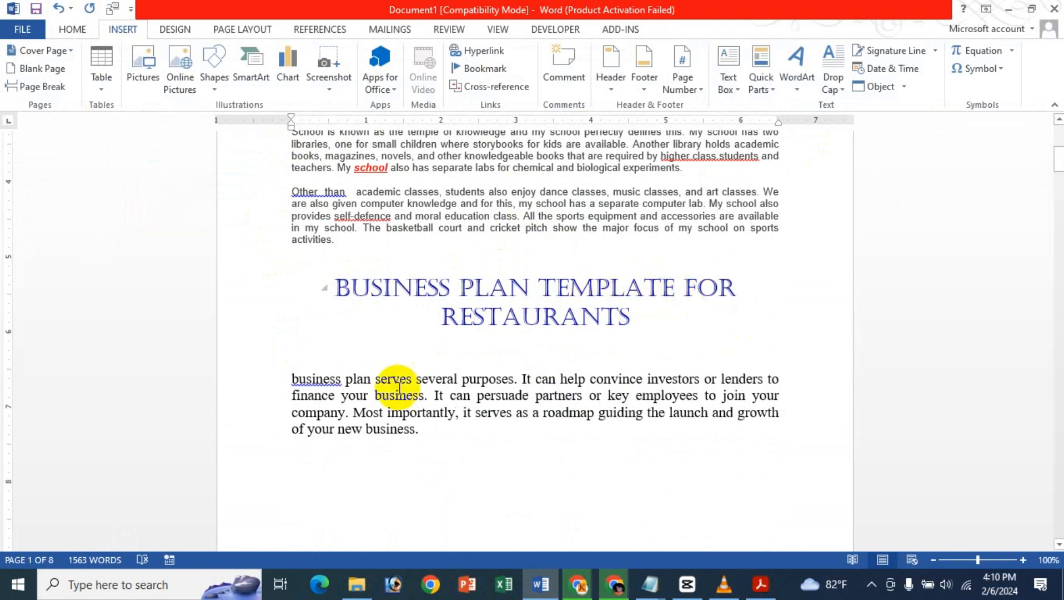
left_click(357, 584)
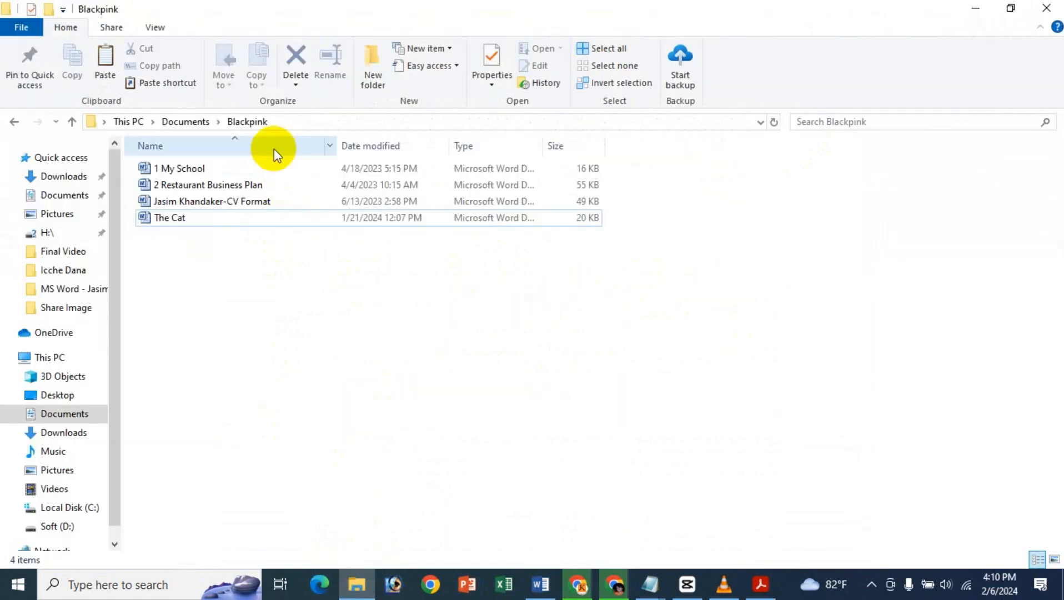
left_click(242, 184)
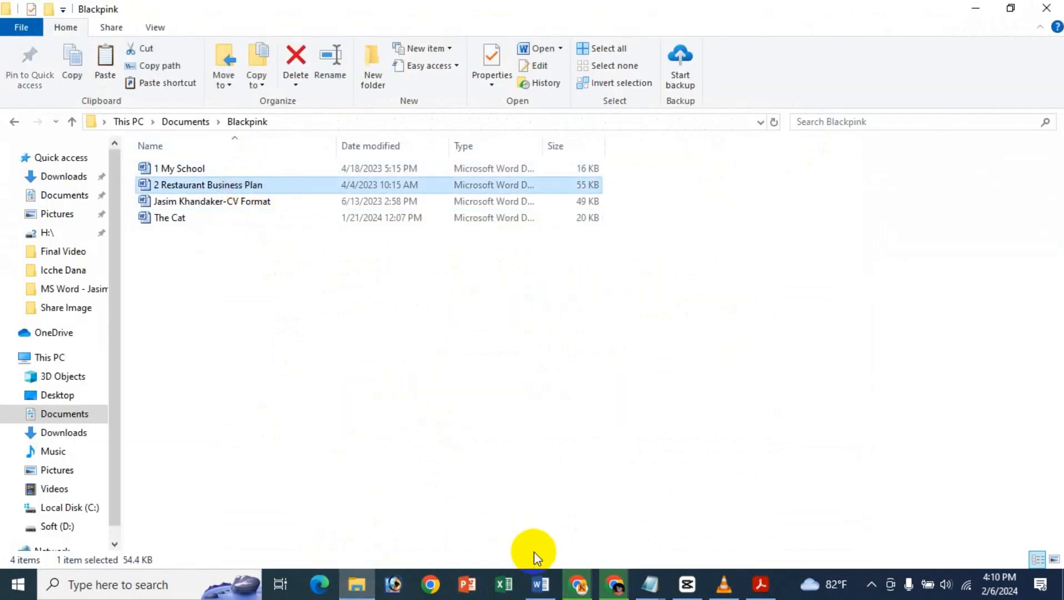
left_click(542, 582)
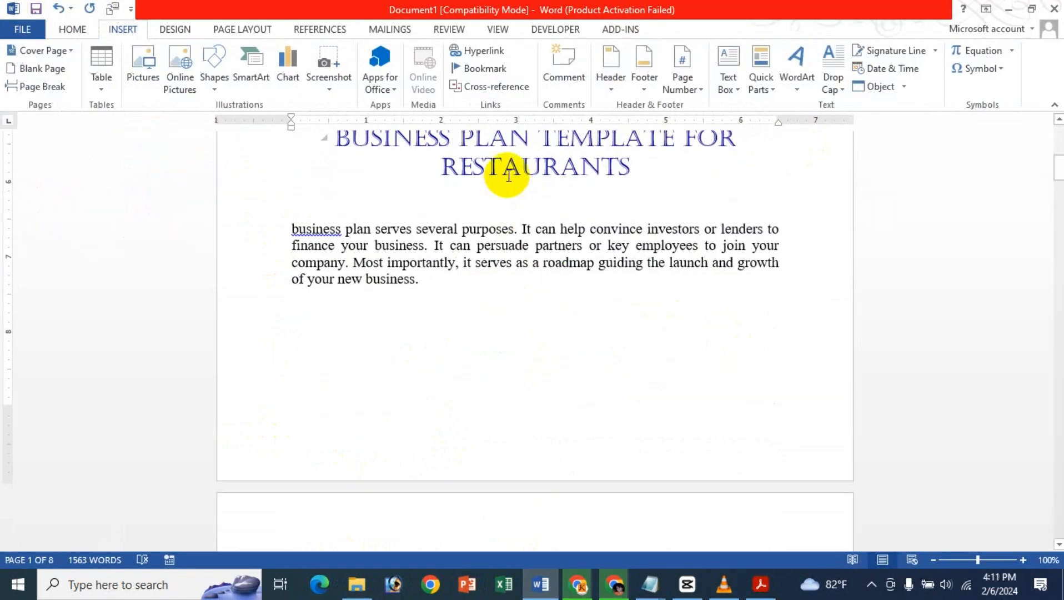
scroll(509, 176, "down", 20)
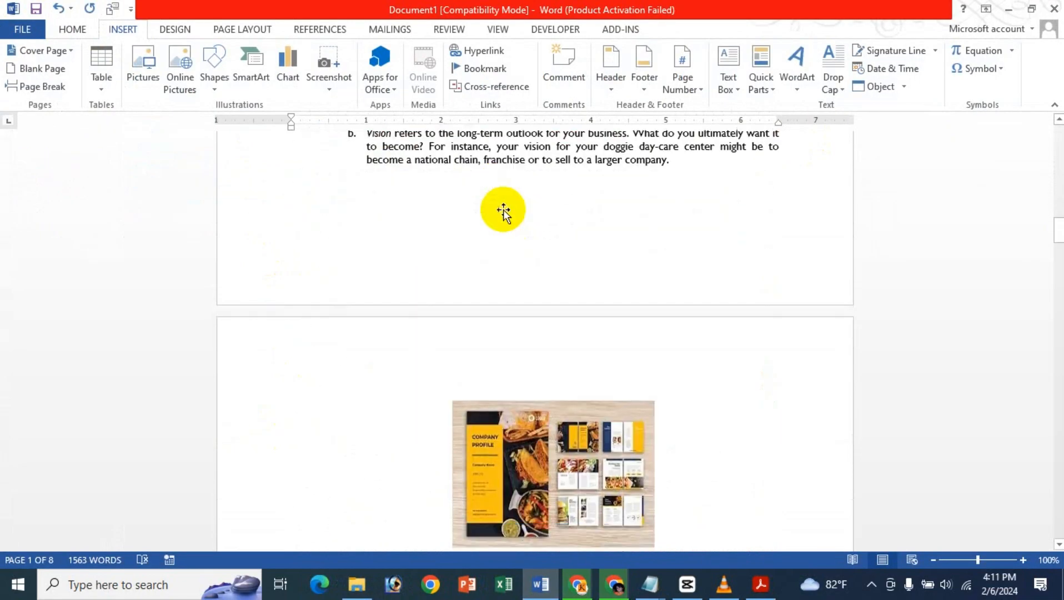
scroll(503, 211, "down", 20)
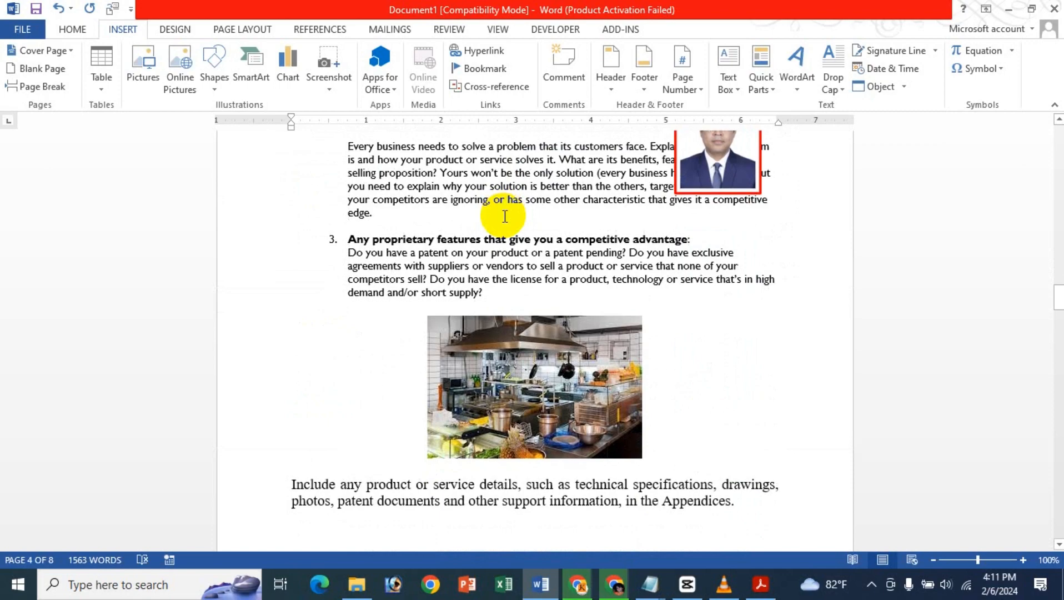
scroll(505, 217, "up", 10)
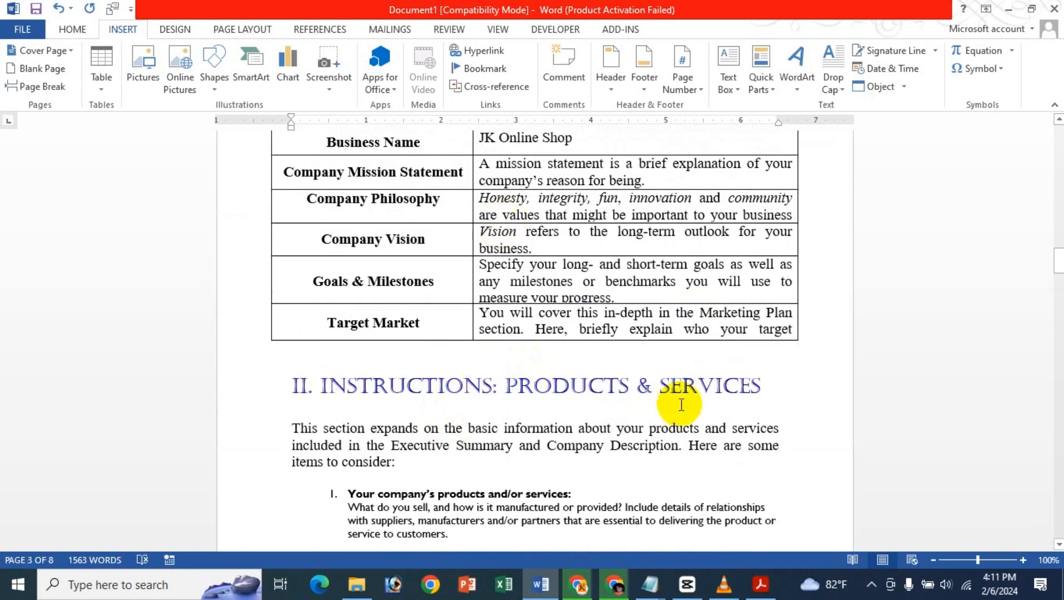
scroll(744, 385, "down", 3)
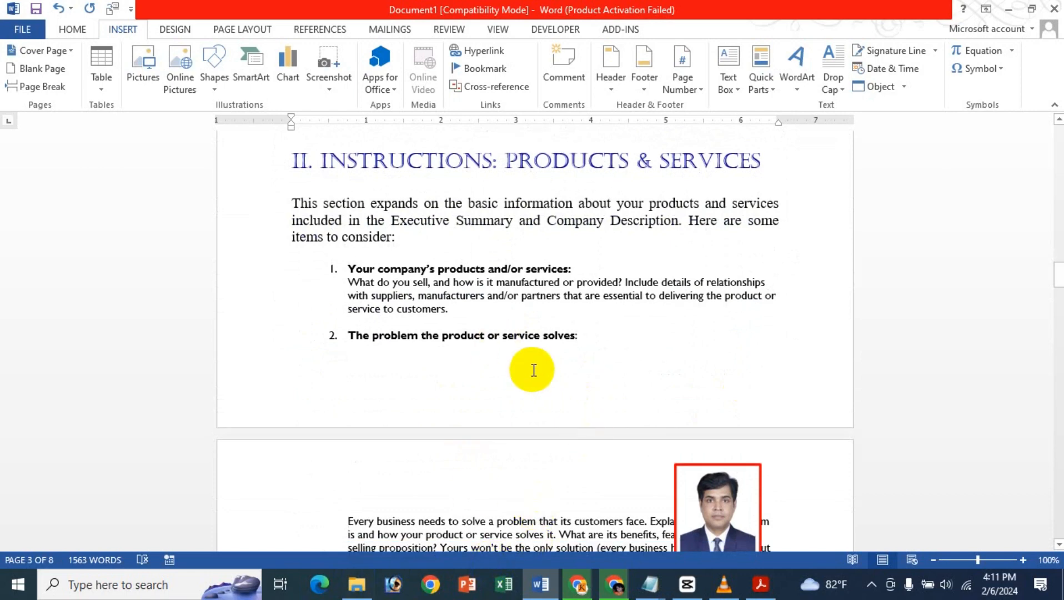
- Find the CV Format file in the Blackpink folder and check where its content begins in the merged document
left_click(356, 584)
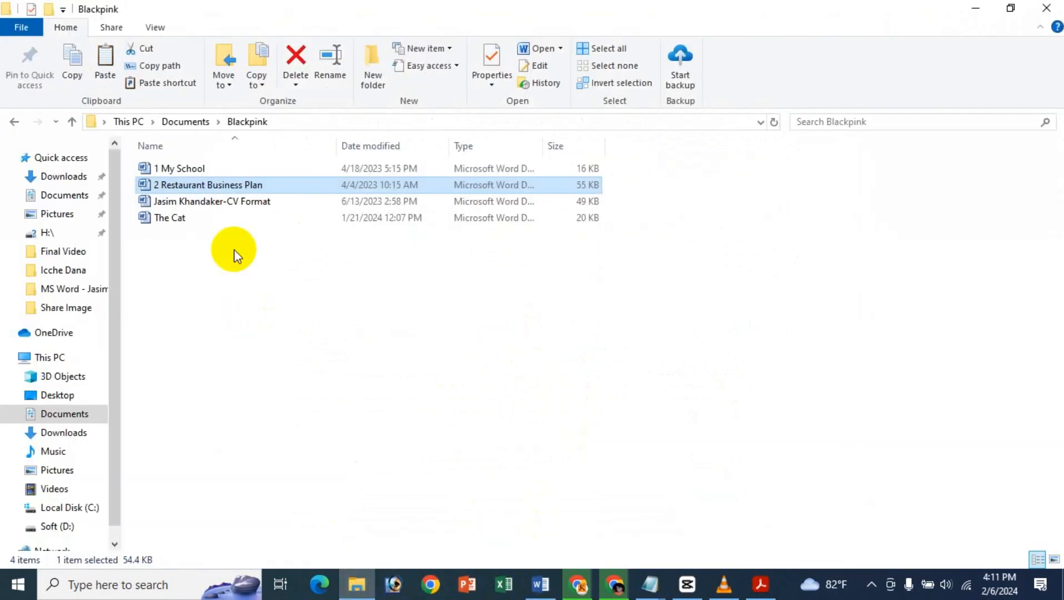
left_click(227, 206)
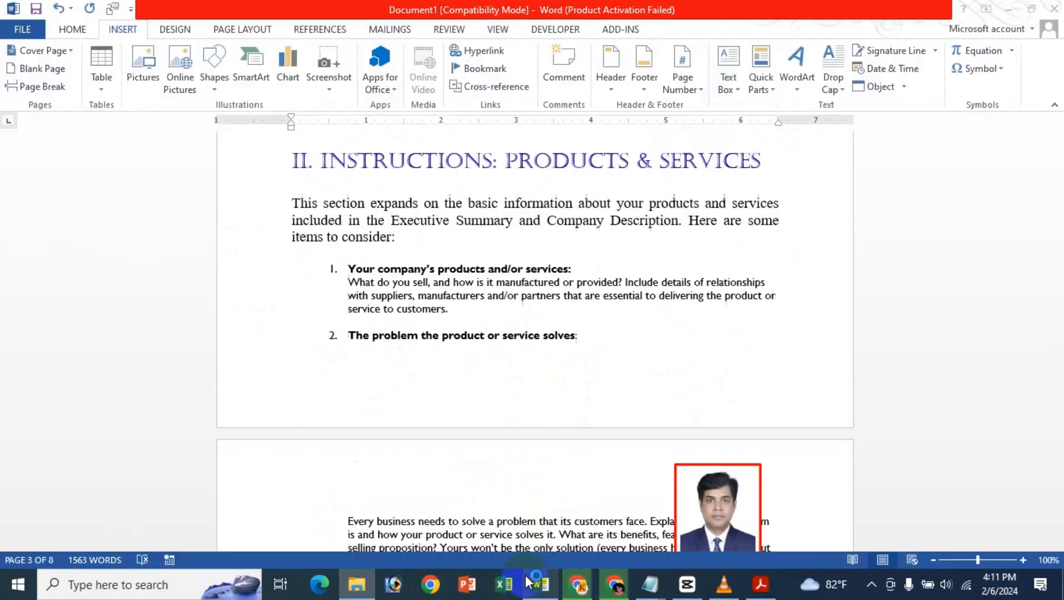
left_click(537, 584)
scroll(507, 426, "down", 5)
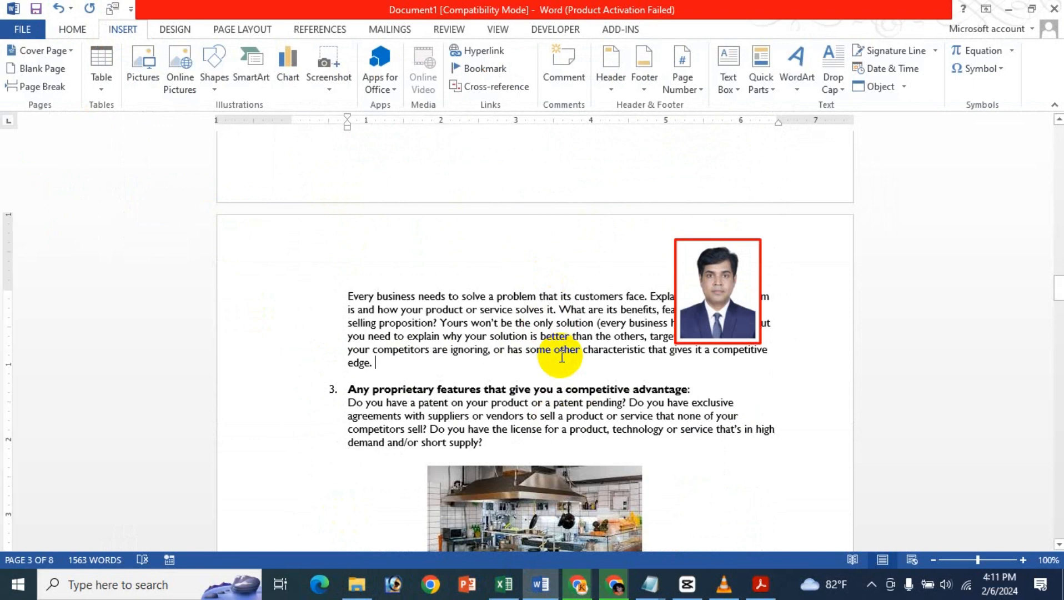
key("ctrl+c")
- Find The Cat in the Blackpink folder, review its section in the merged document, and return to the first page
left_click(357, 583)
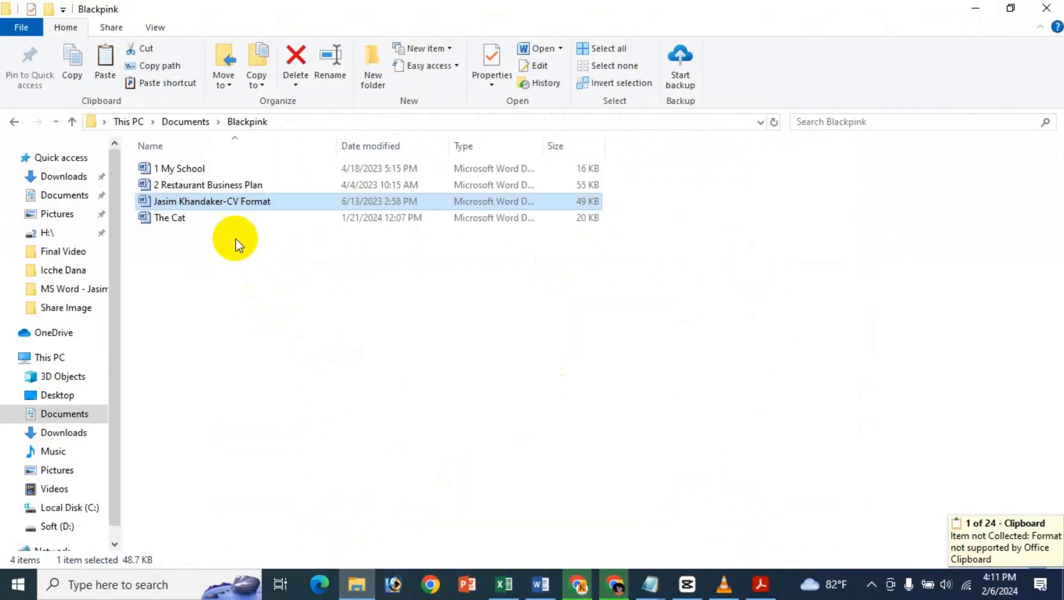
left_click(209, 219)
left_click(536, 584)
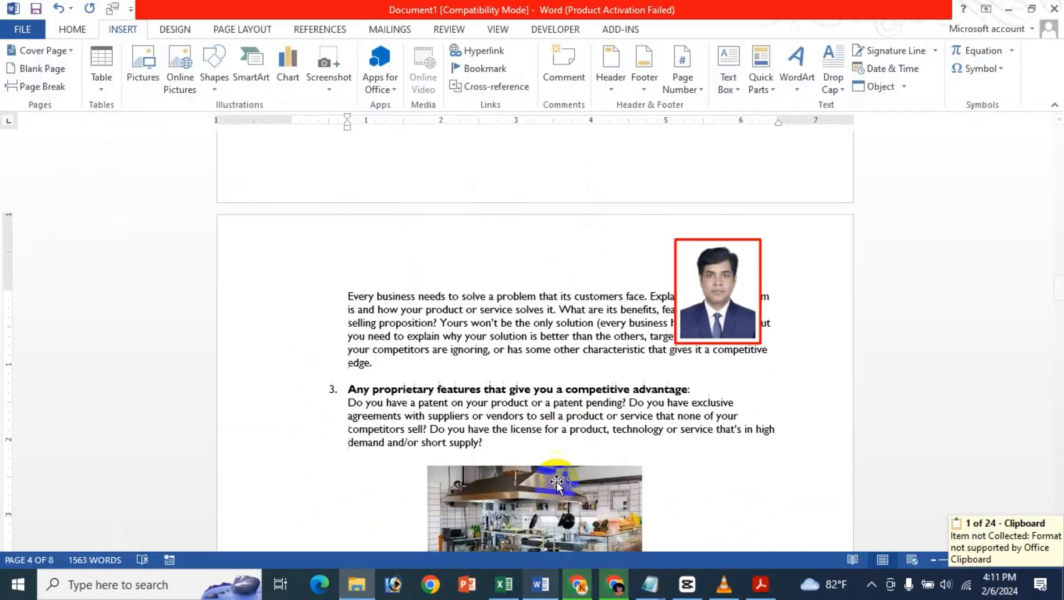
scroll(566, 403, "down", 15)
scroll(574, 410, "down", 20)
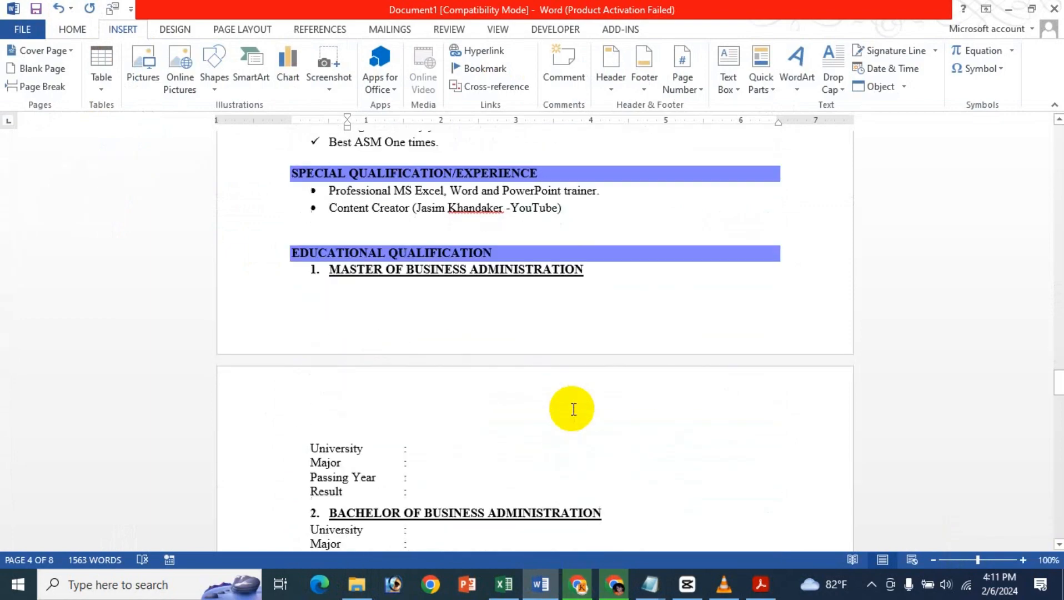
scroll(572, 409, "down", 3)
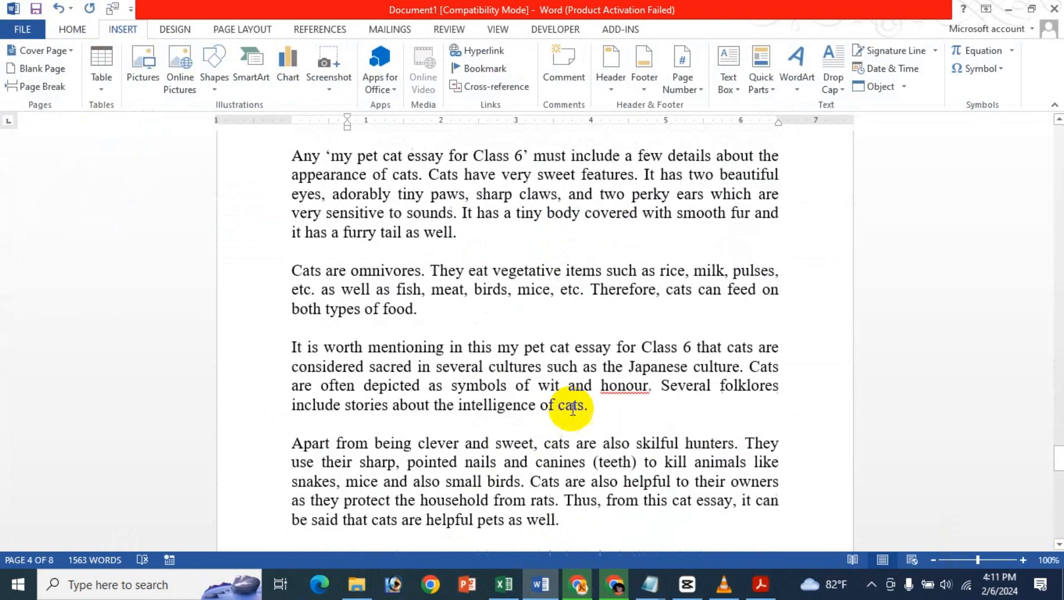
scroll(570, 403, "up", 3)
left_click(542, 296)
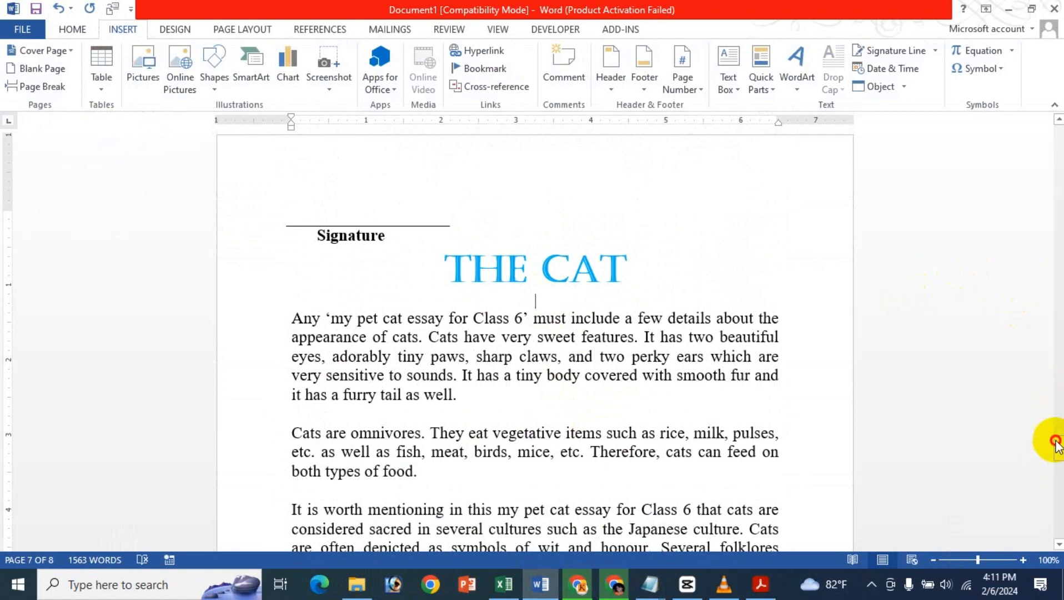
left_click_drag(1055, 442, 1050, 122)
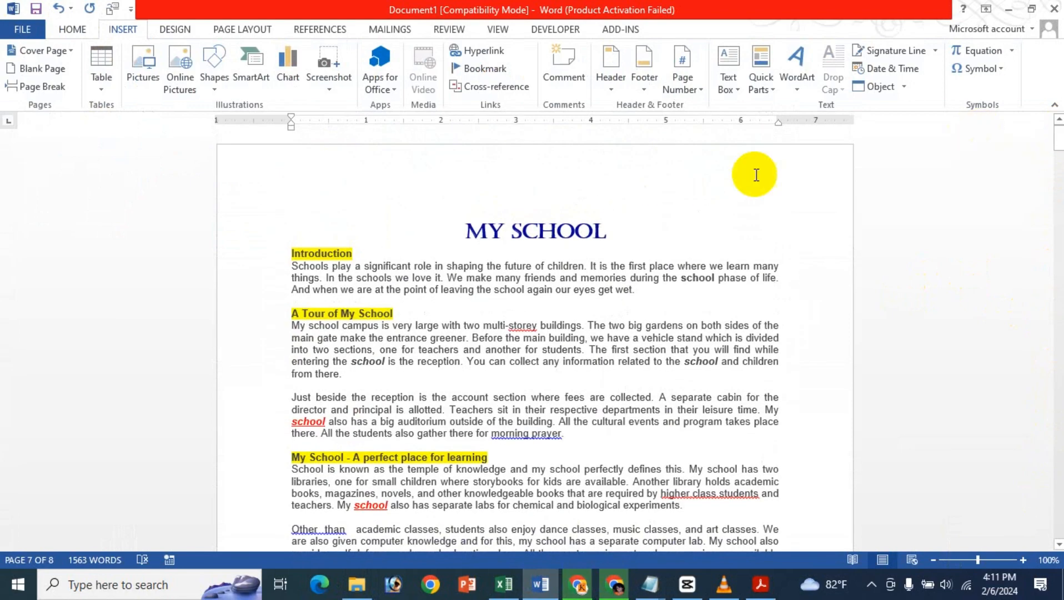
left_click(548, 341)
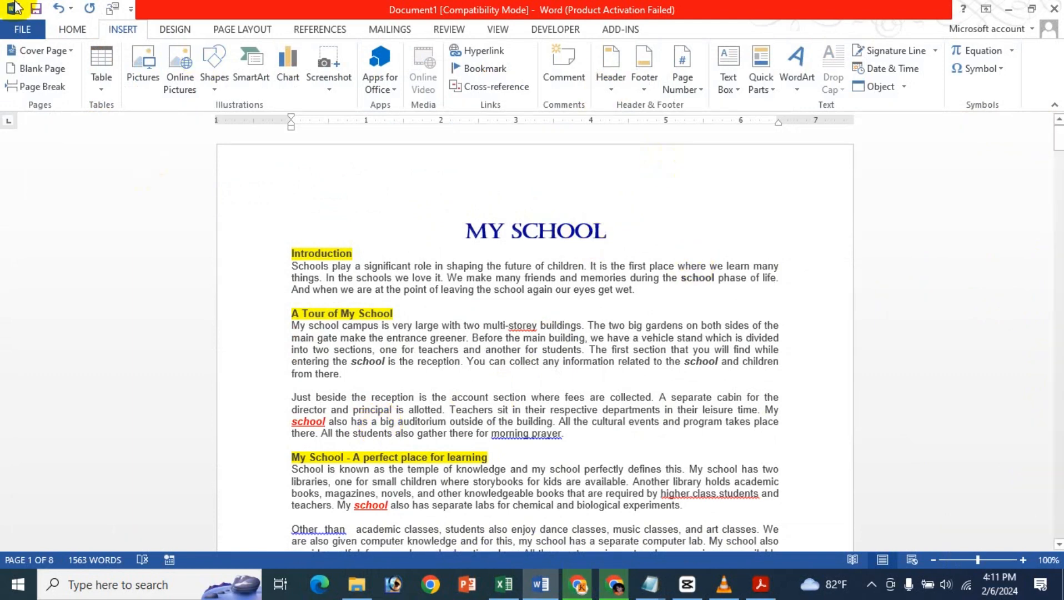
- Save the merged document on the computer as Icche All File in Documents > Blackpink, as a Word Document
left_click(32, 35)
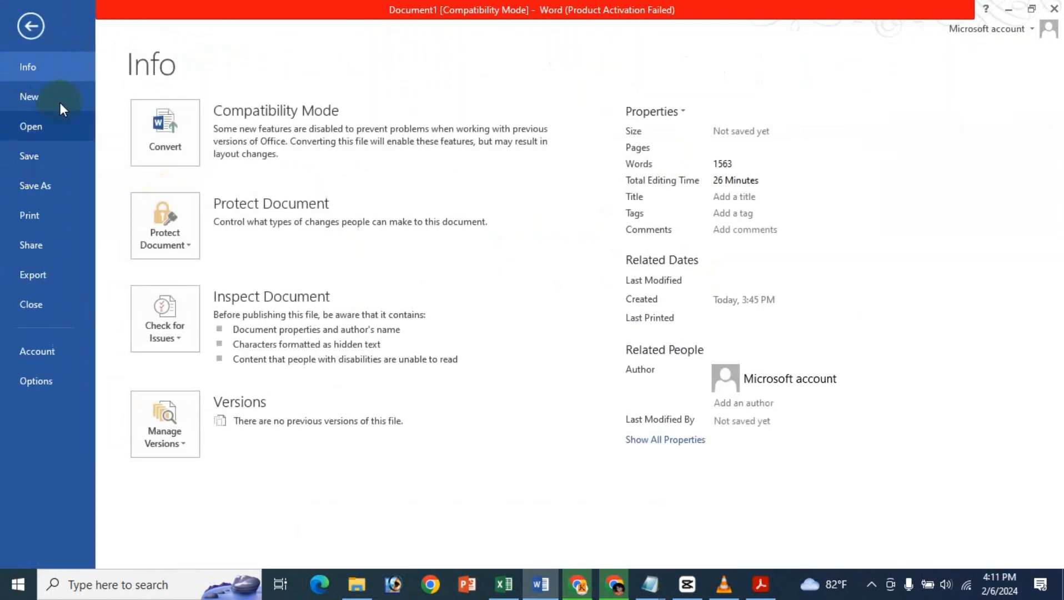
left_click(55, 157)
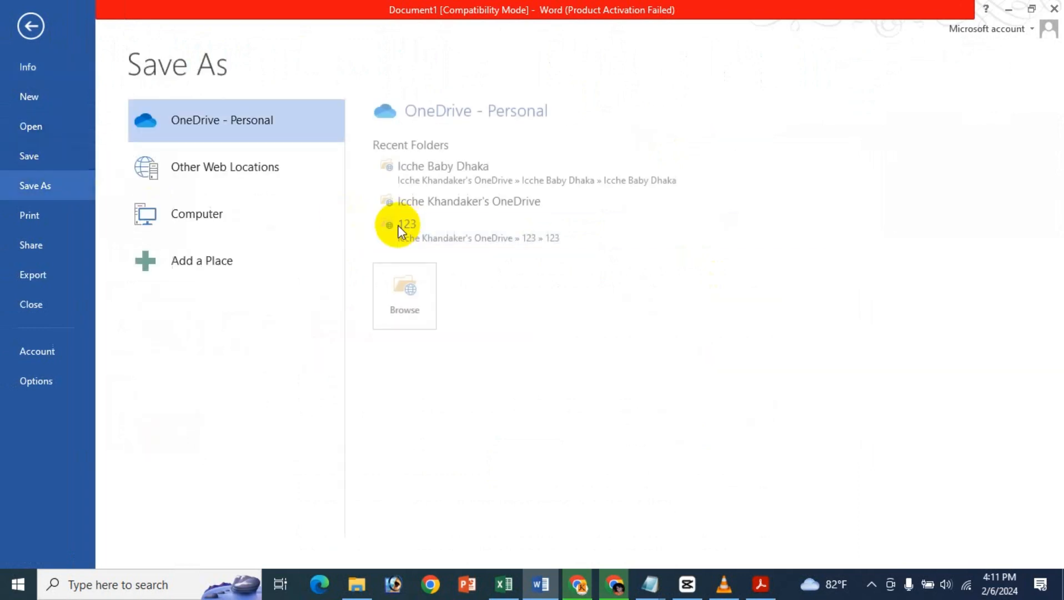
left_click(268, 233)
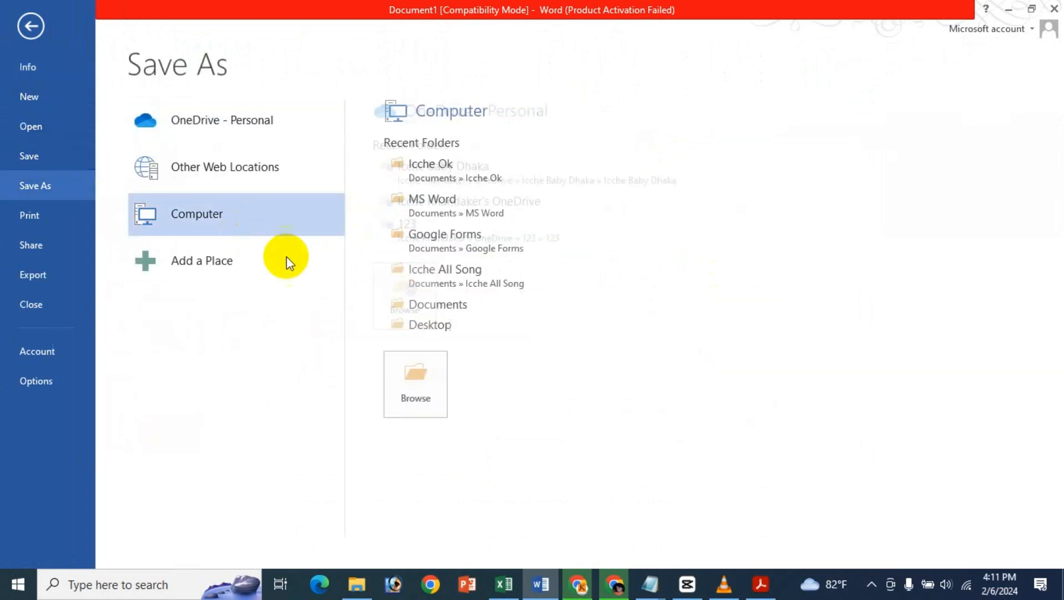
left_click(413, 395)
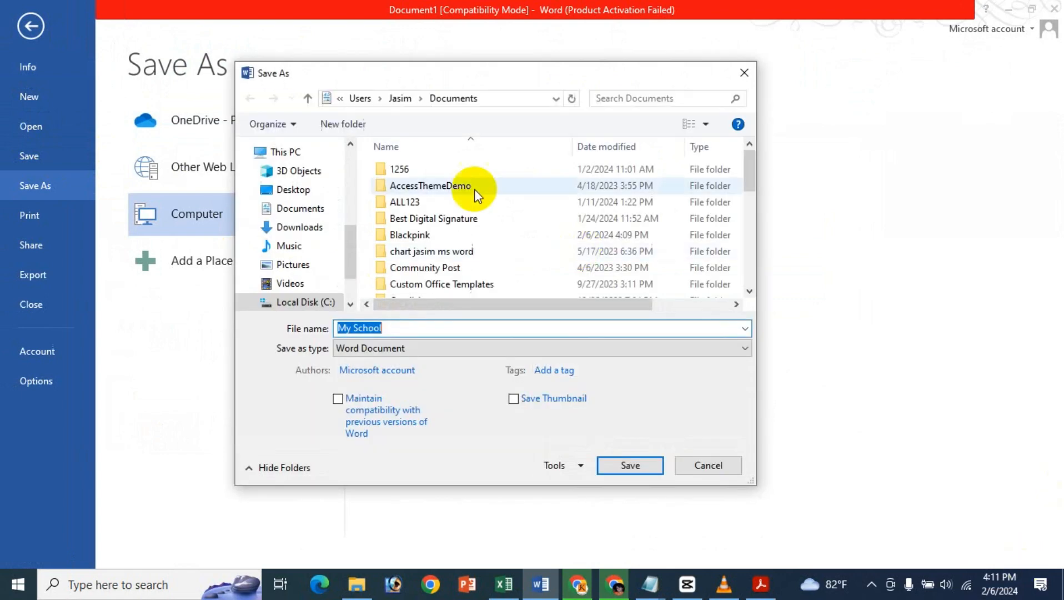
left_click(292, 208)
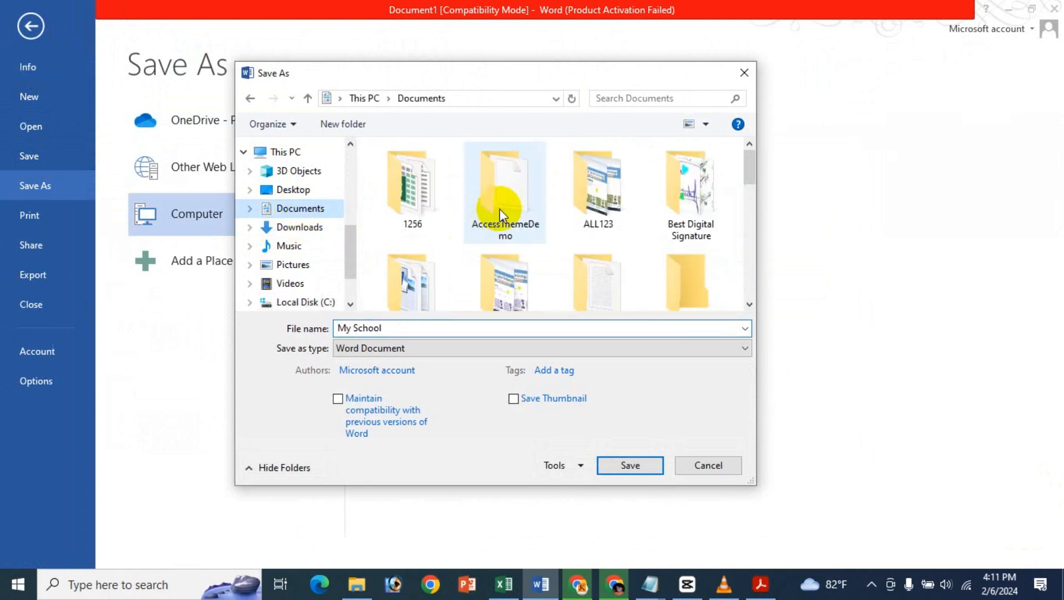
left_click(583, 264)
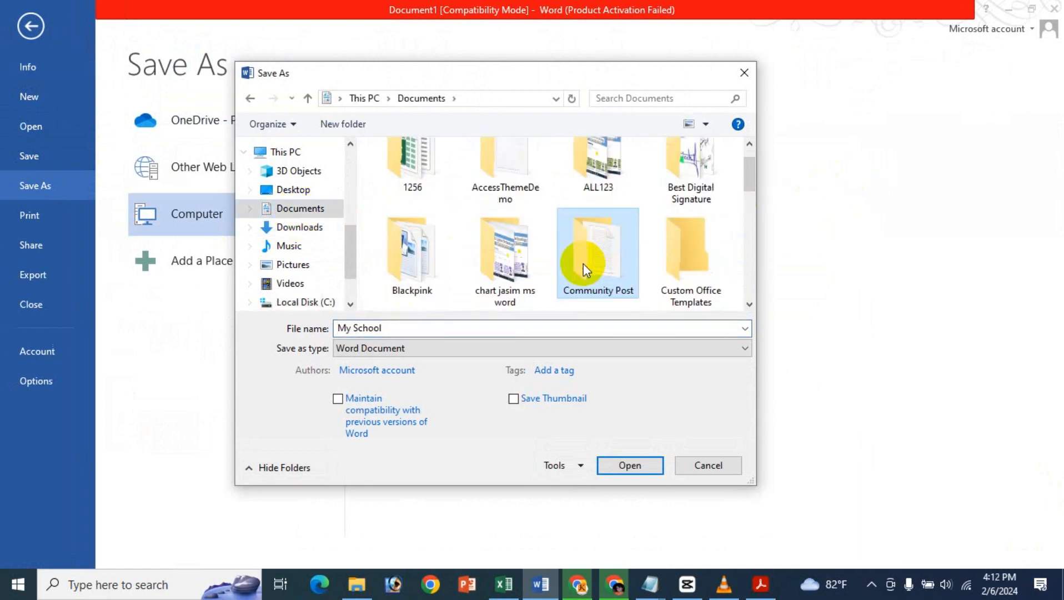
key("b")
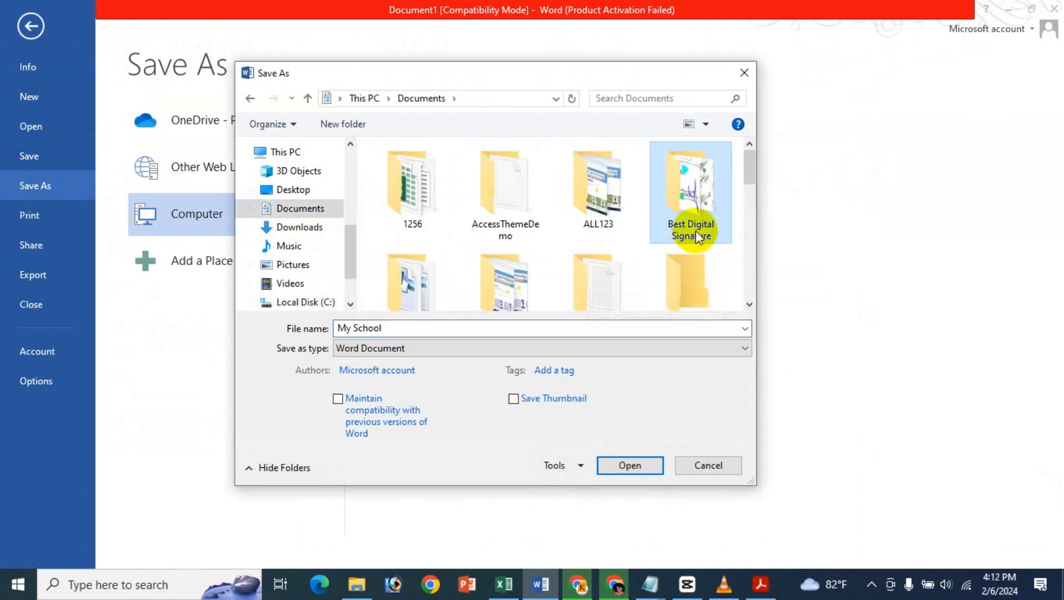
scroll(667, 217, "down", 1)
left_click(409, 214)
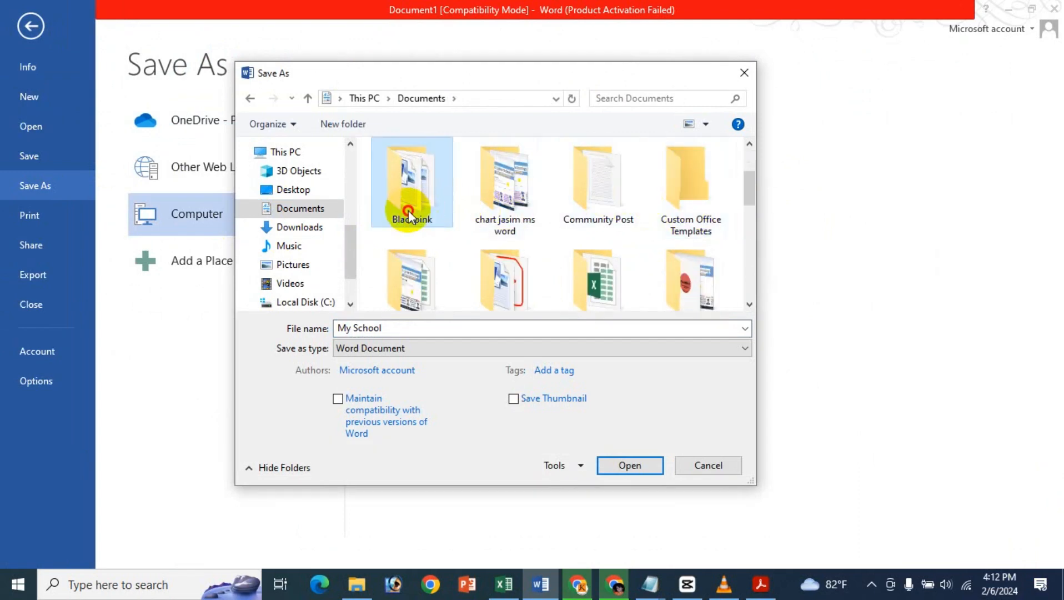
double_click(411, 211)
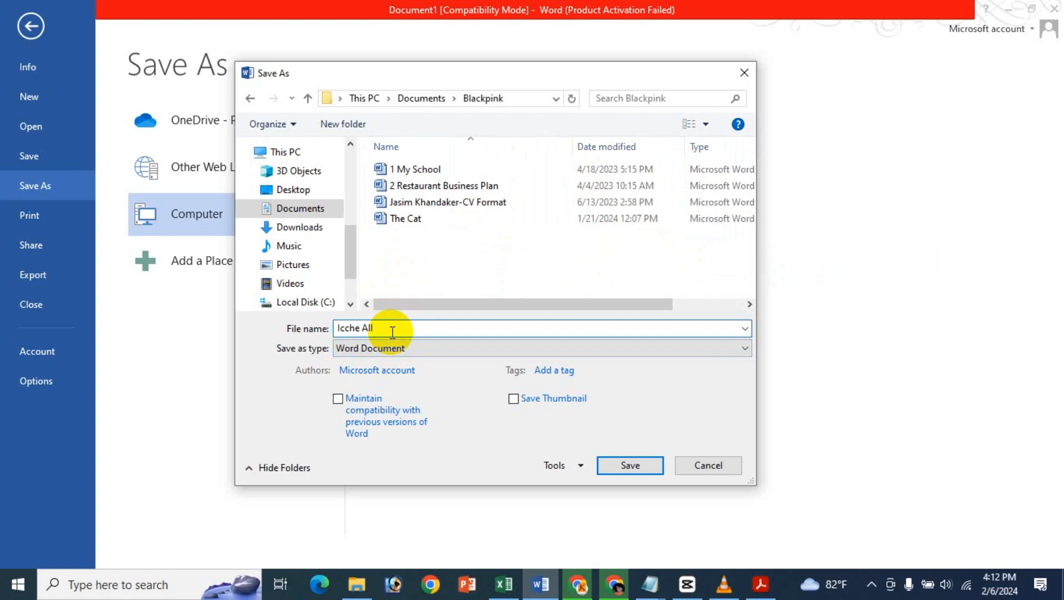
key("Return")
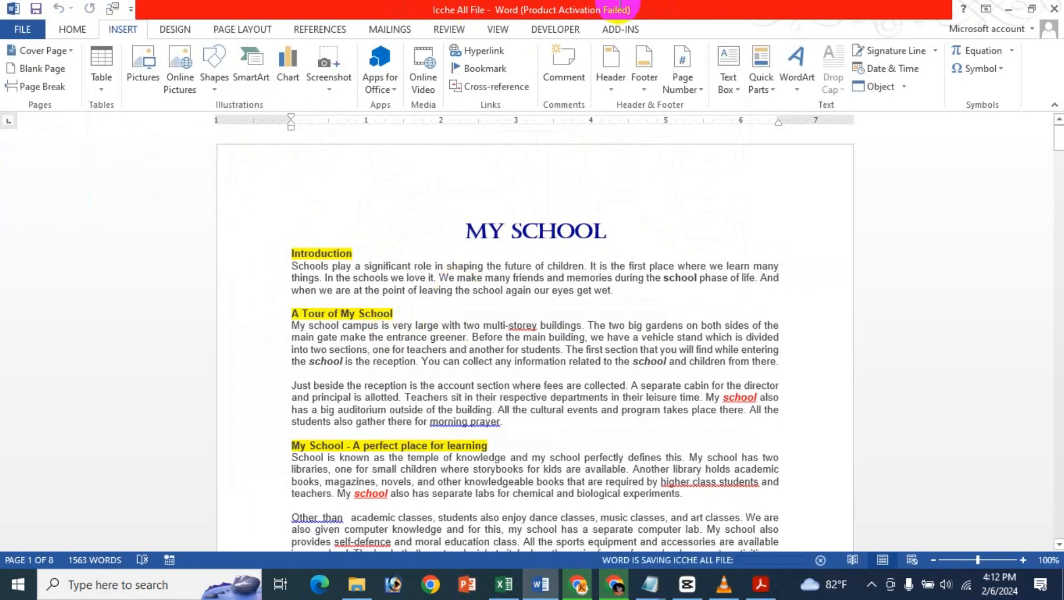
- Close the merged document and reopen Icche All File from the Blackpink folder with its content enabled
left_click(1055, 9)
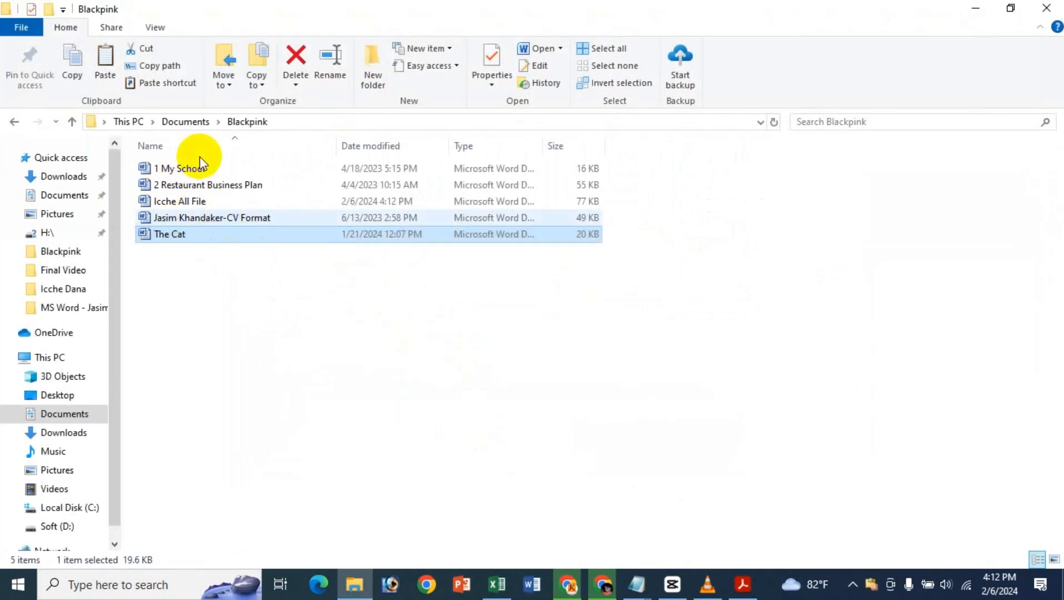
left_click(207, 204)
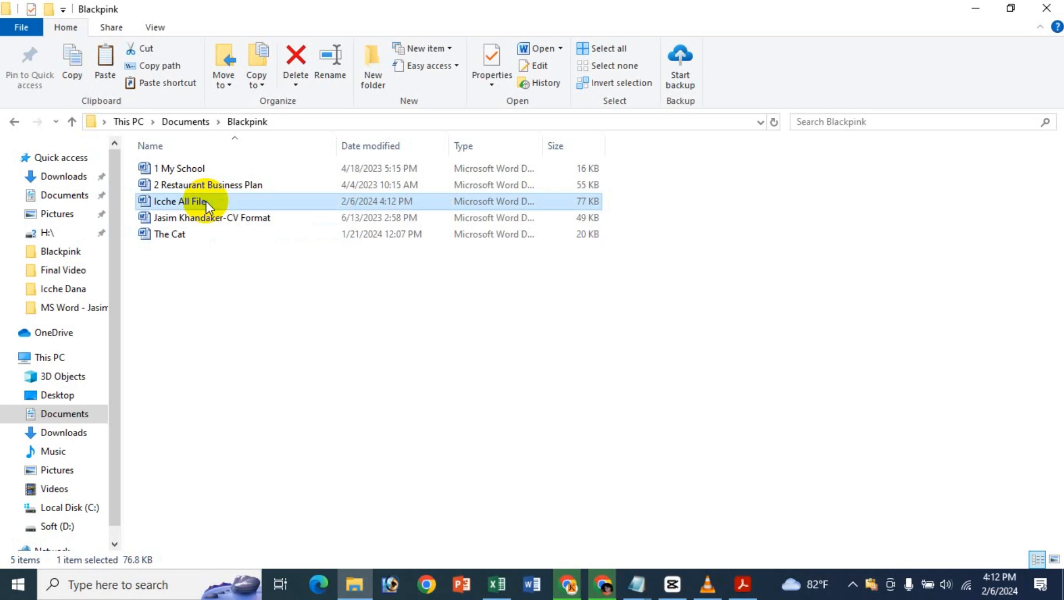
double_click(206, 204)
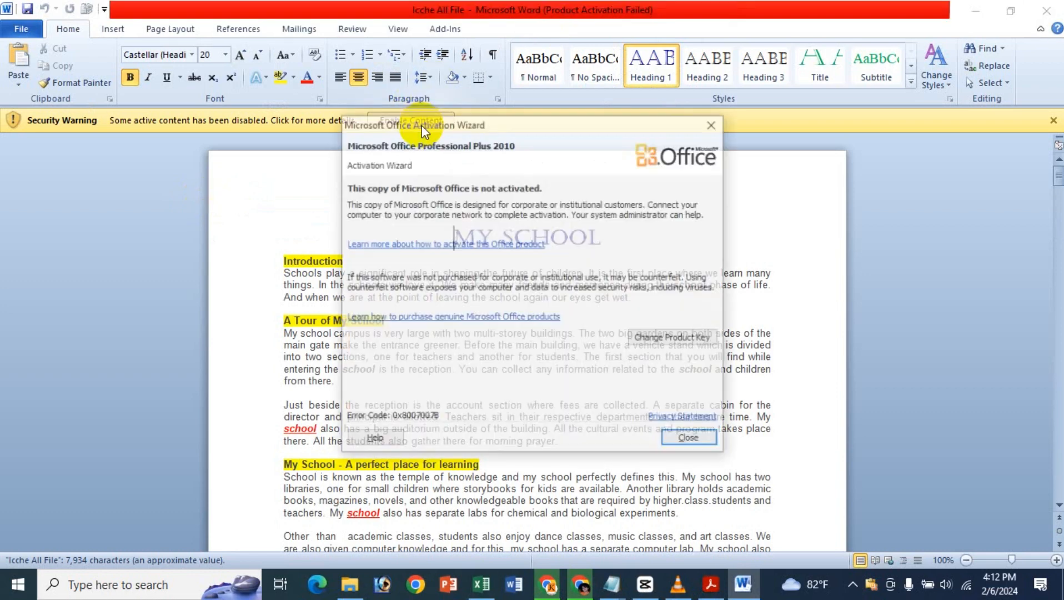
left_click(687, 439)
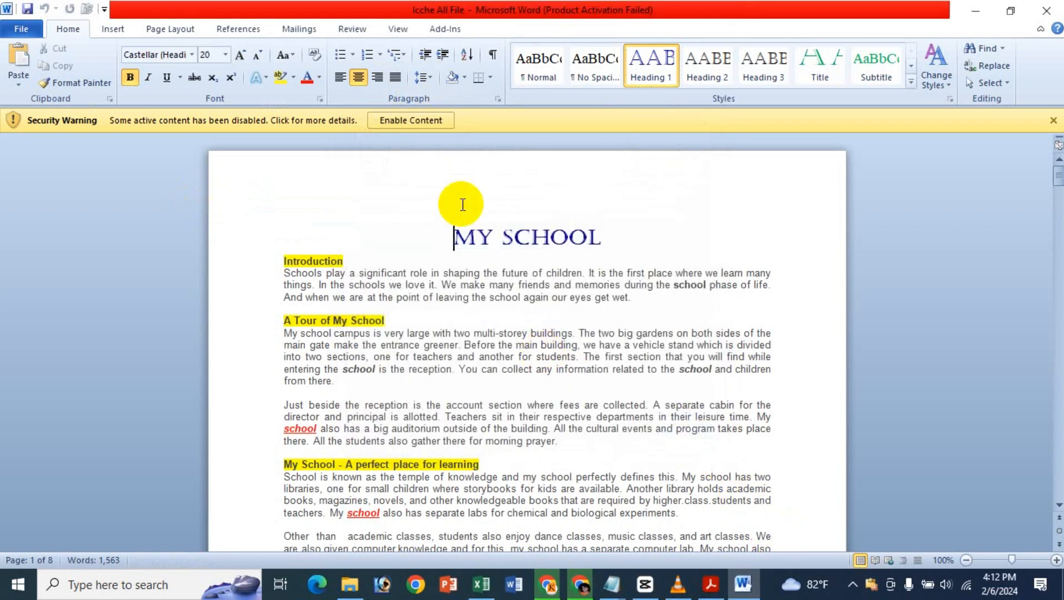
left_click(392, 121)
- Look through the reopened Icche All File, return to its start, and switch to the title PDF in Acrobat
scroll(558, 309, "down", 20)
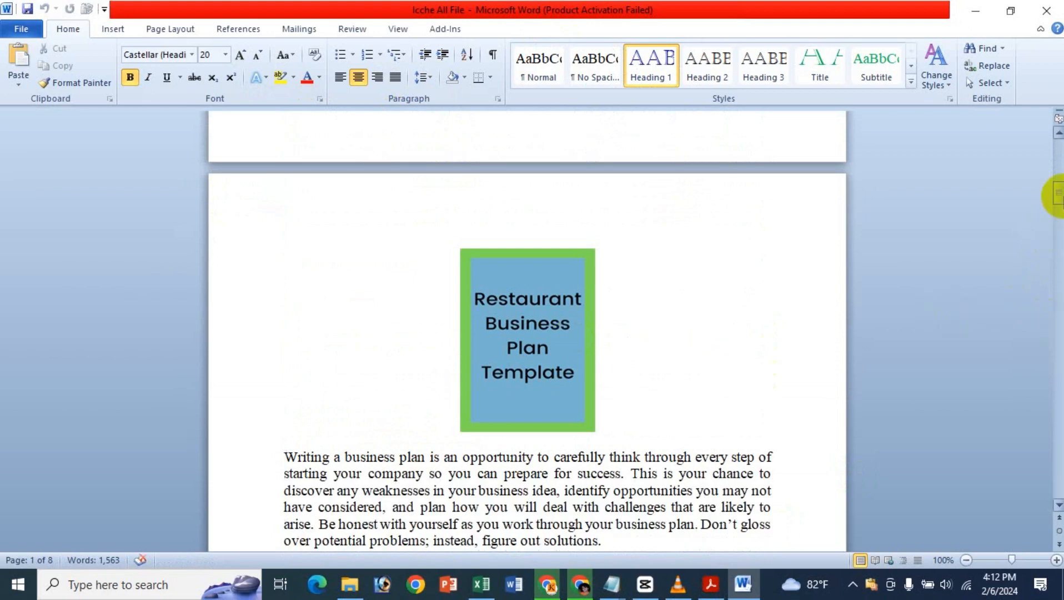
left_click_drag(1058, 196, 1060, 121)
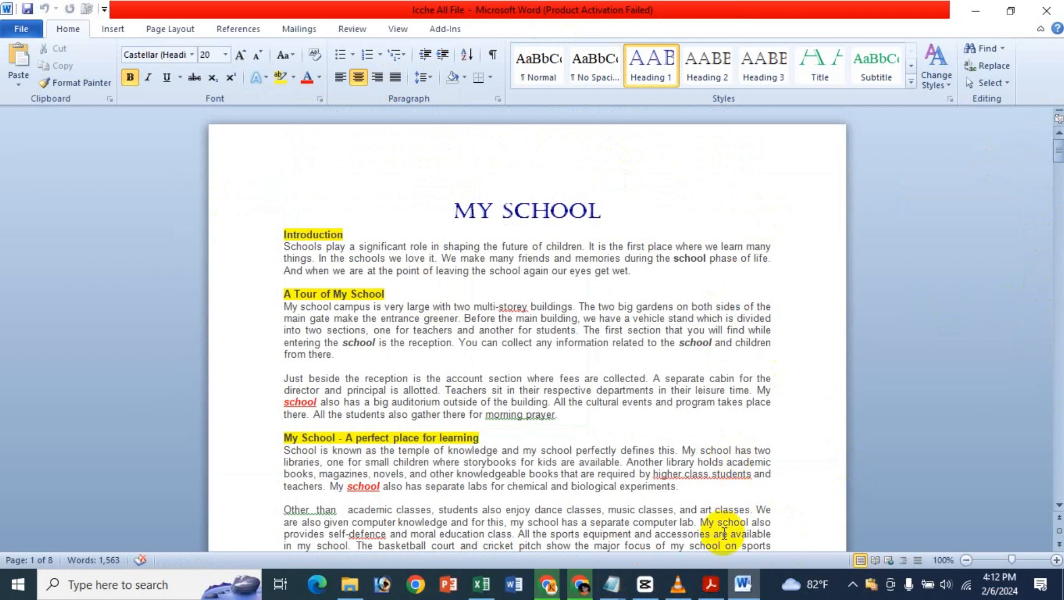
left_click(712, 585)
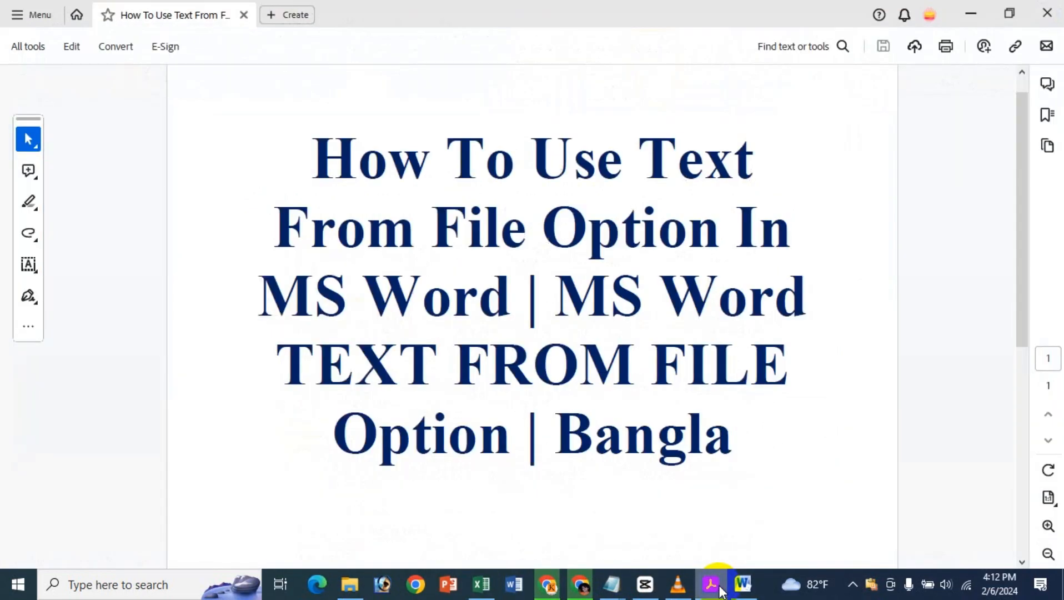